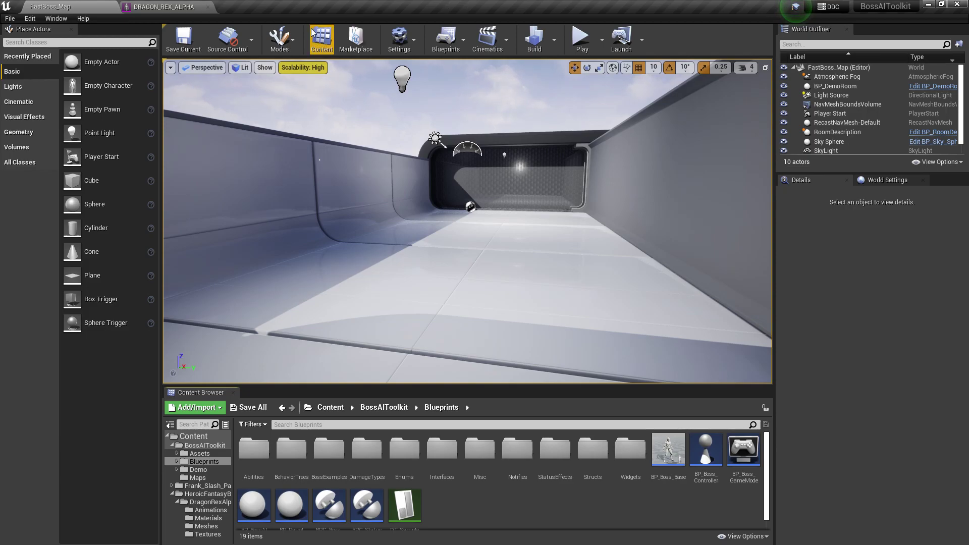
- Examine the DRAGON_REX_ALPHA skeletal mesh and the BS_Rex_Alpha blend space from the DragonRexAlpha Animations folder
left_click(175, 10)
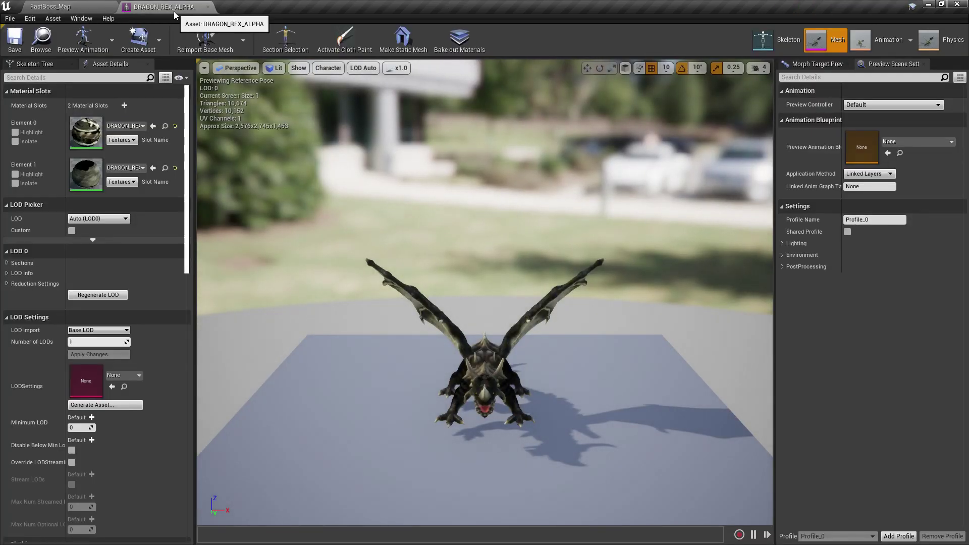
left_click(93, 6)
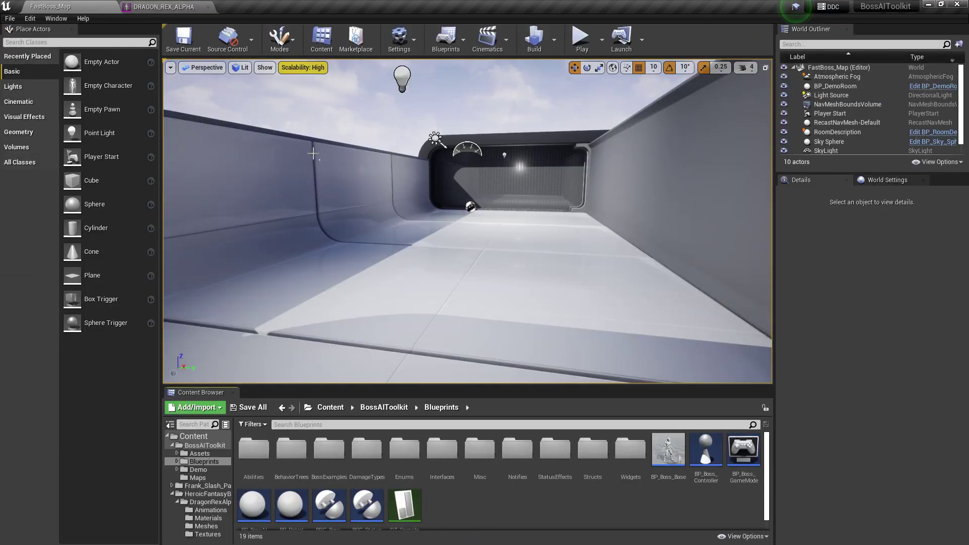
left_click(210, 510)
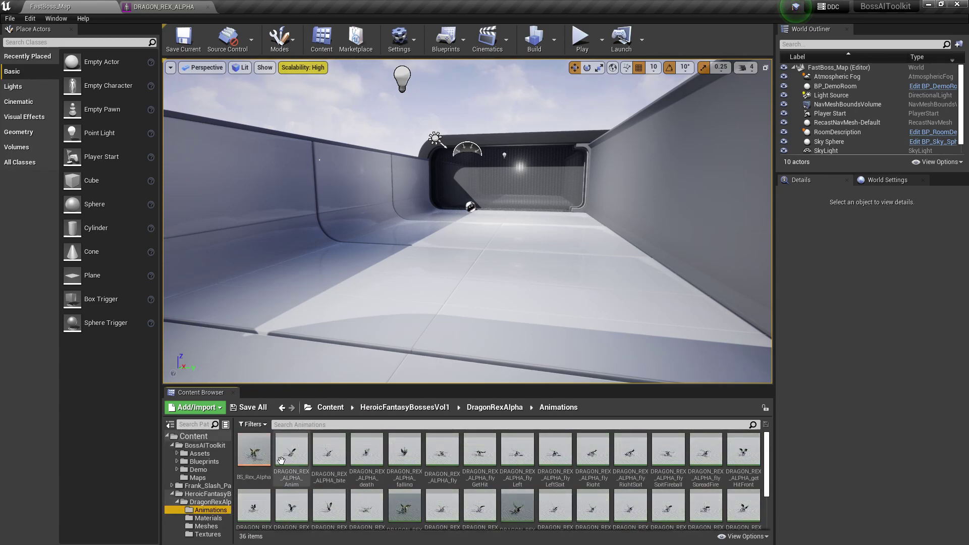
double_click(254, 450)
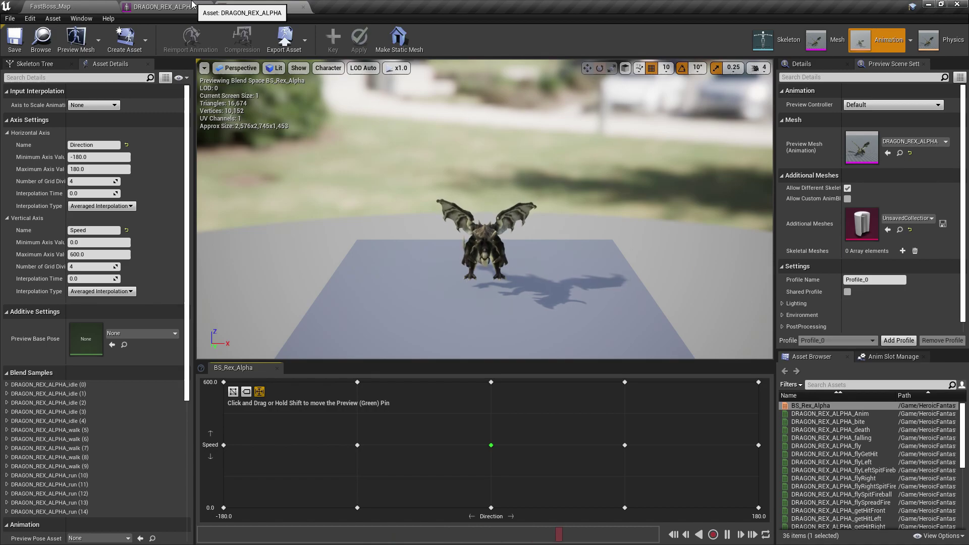
left_click(192, 5)
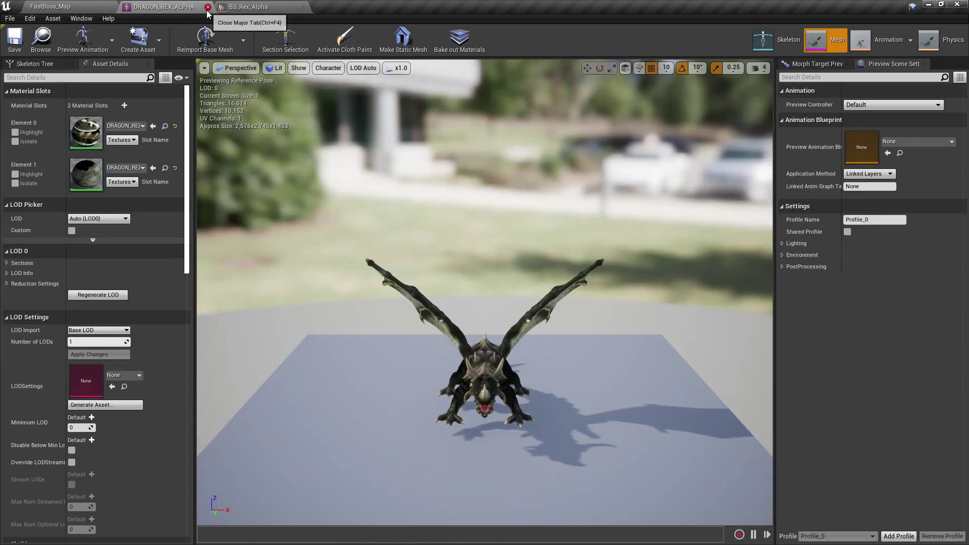
left_click(66, 5)
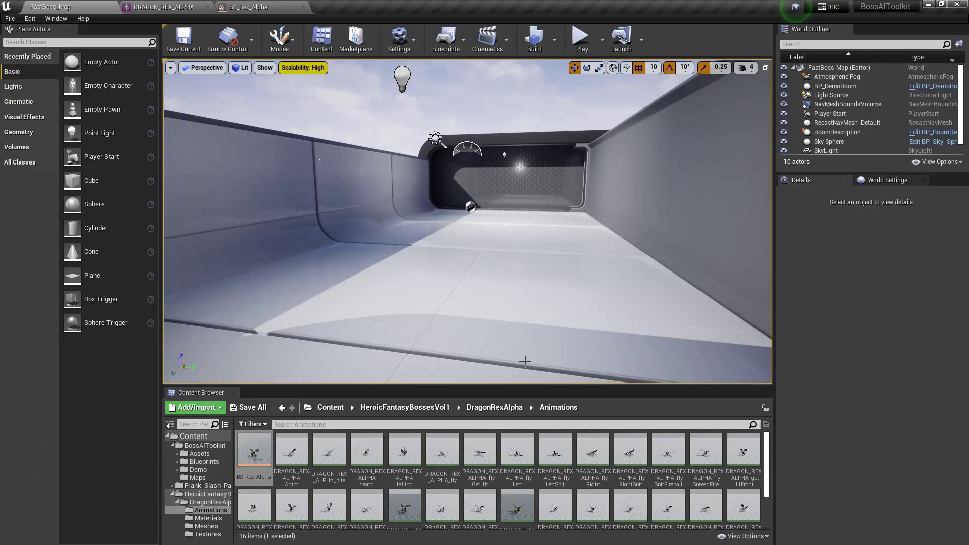
- Create a child Blueprint class of BP_Boss_Base in the BossAIToolkit Blueprints folder and name it BP_Boss_Rex
left_click(212, 462)
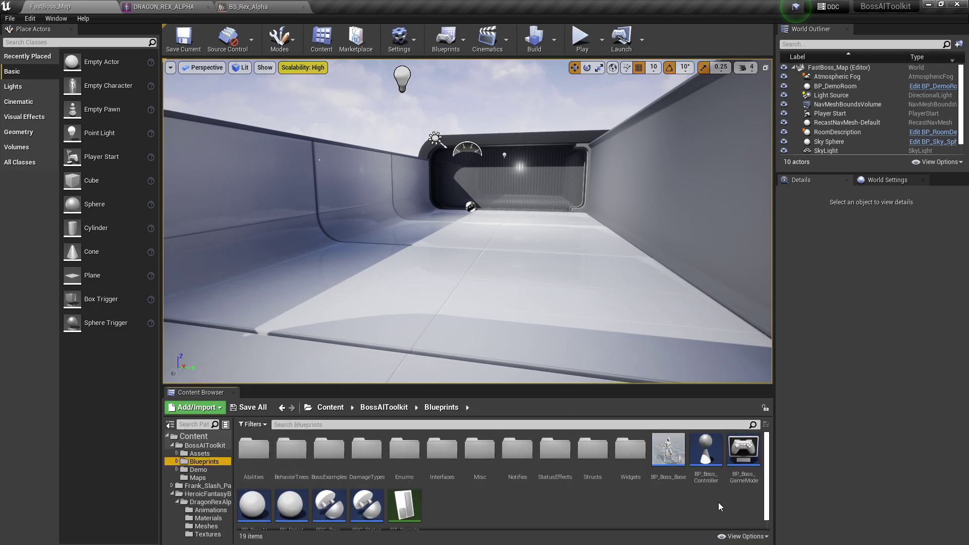
right_click(665, 464)
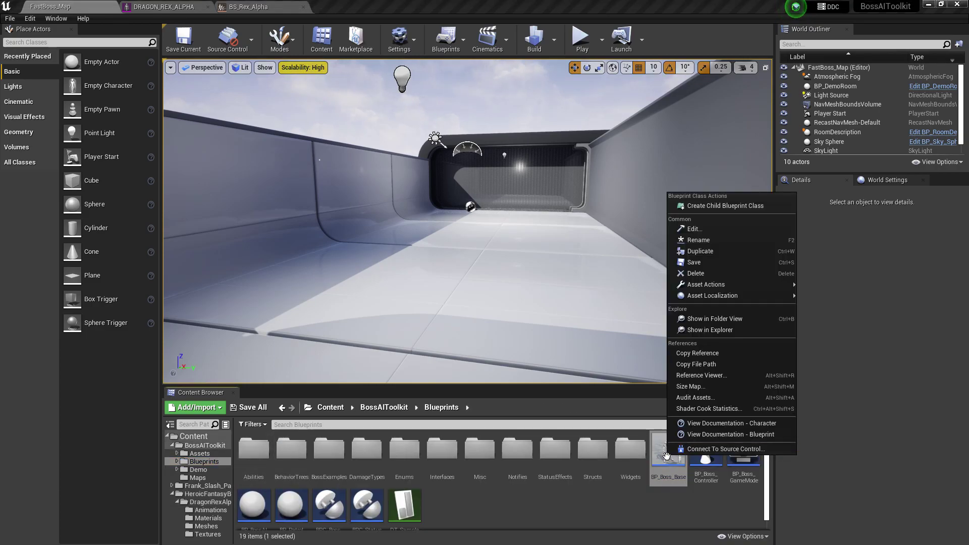
left_click(725, 206)
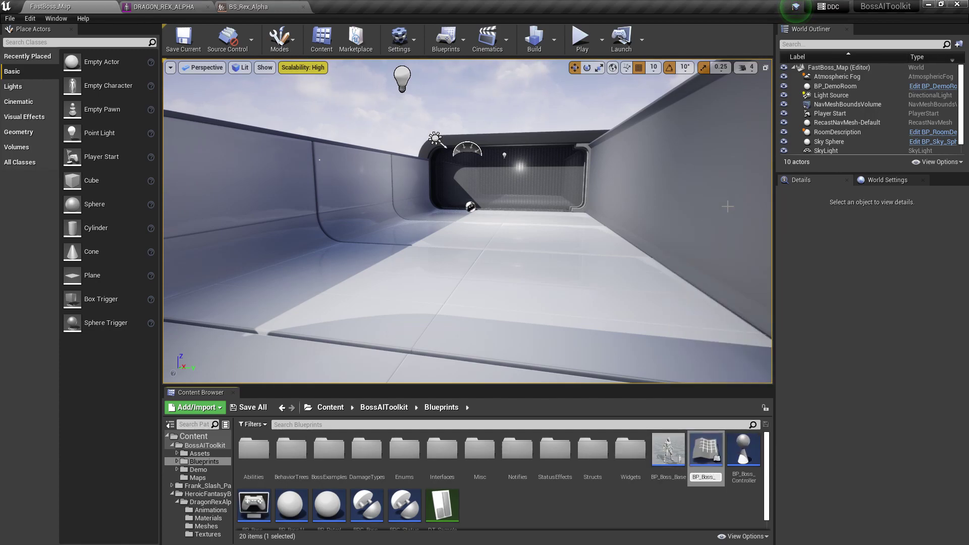
type("BP_Boss_Rex")
key("Return")
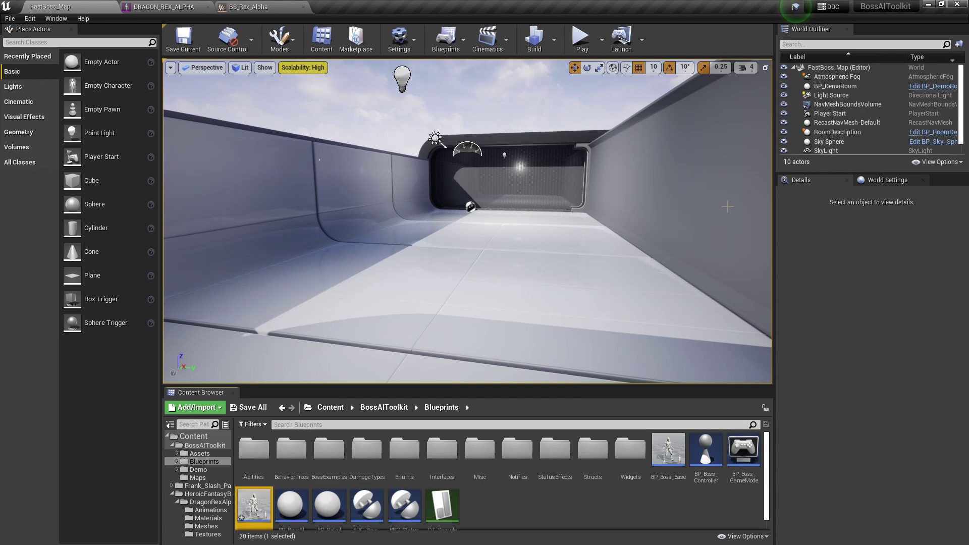
- Open BP_Boss_Rex, dock its editor with the other open assets, and set the inherited Mesh component's skeletal mesh to DRAGON_REX_ALPHA
double_click(254, 505)
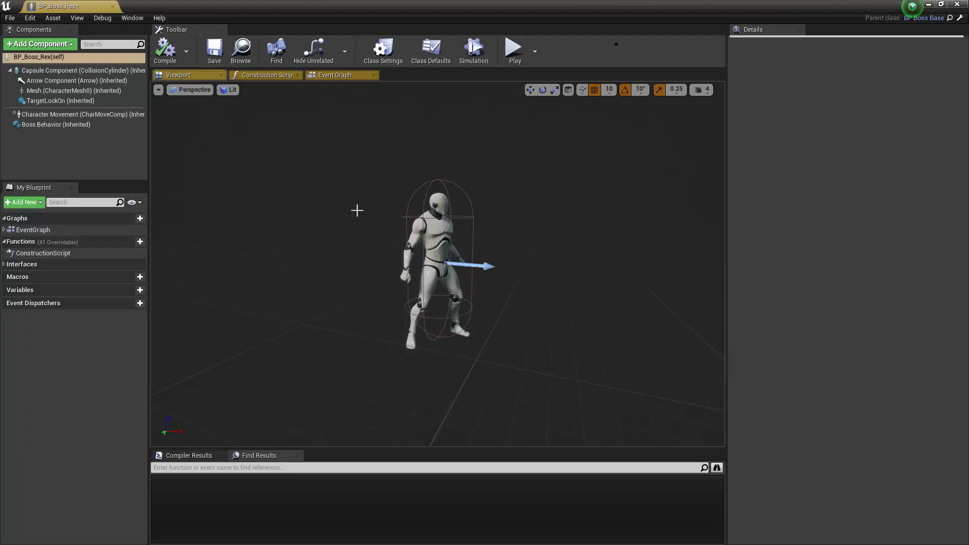
left_click_drag(77, 6, 353, 11)
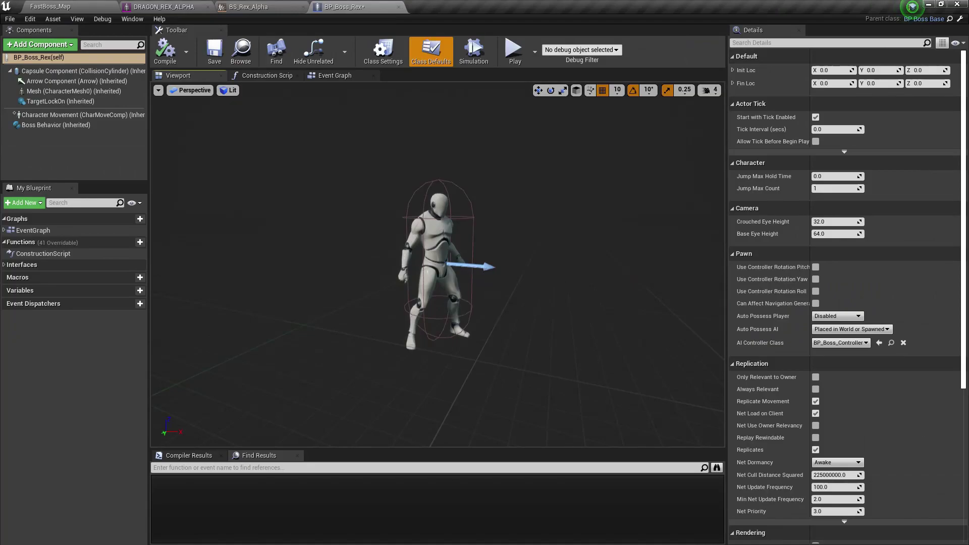
left_click(440, 209)
left_click(878, 295)
type("r")
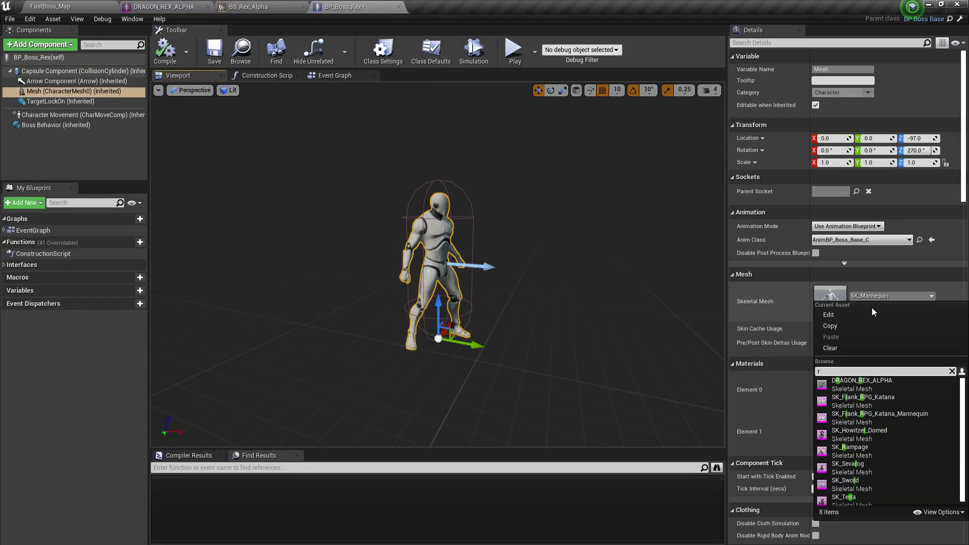
left_click(862, 384)
scroll(500, 274, "down", 5)
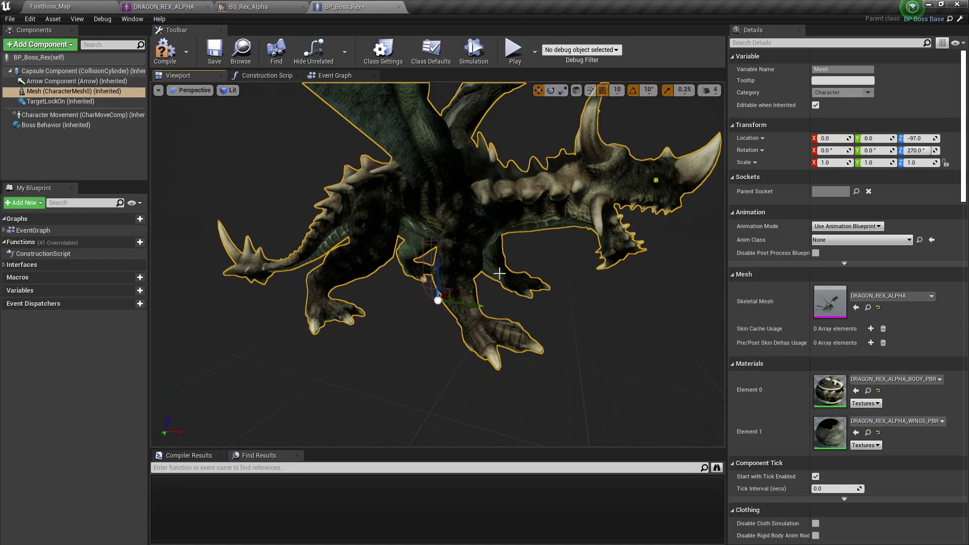
- Check the size of the inherited capsule component against the dragon mesh in BP_Boss_Rex
right_click_drag(500, 273, 568, 181)
right_click_drag(467, 263, 473, 293)
left_click(431, 247)
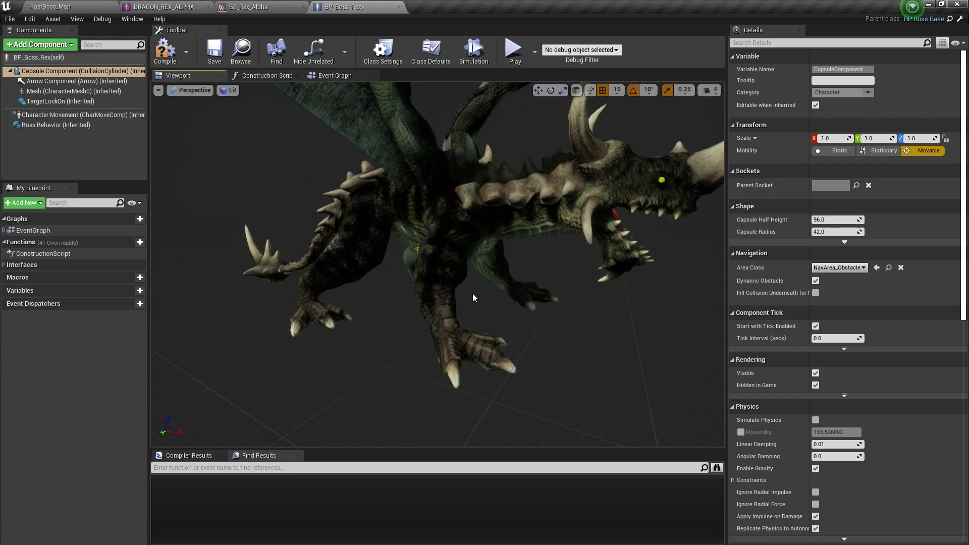
left_click(305, 230)
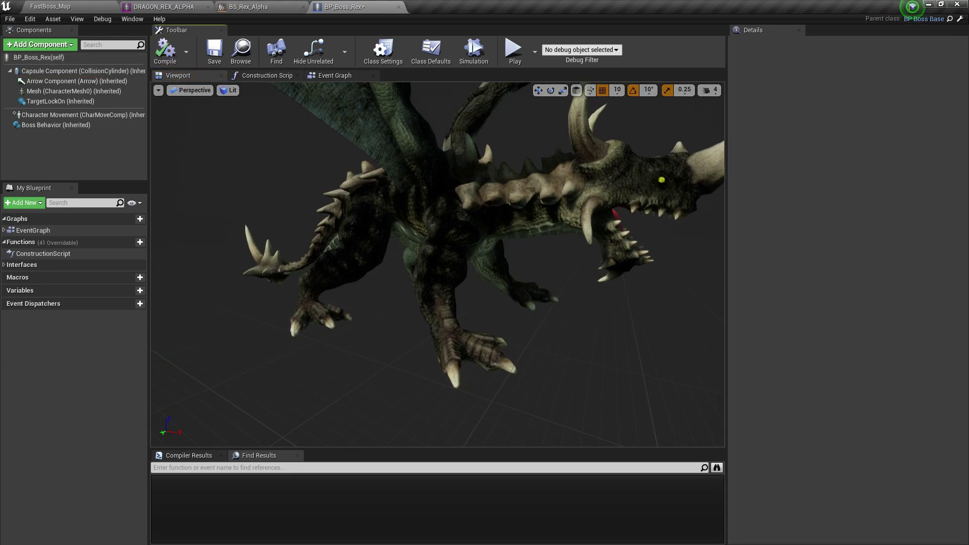
left_click(499, 203)
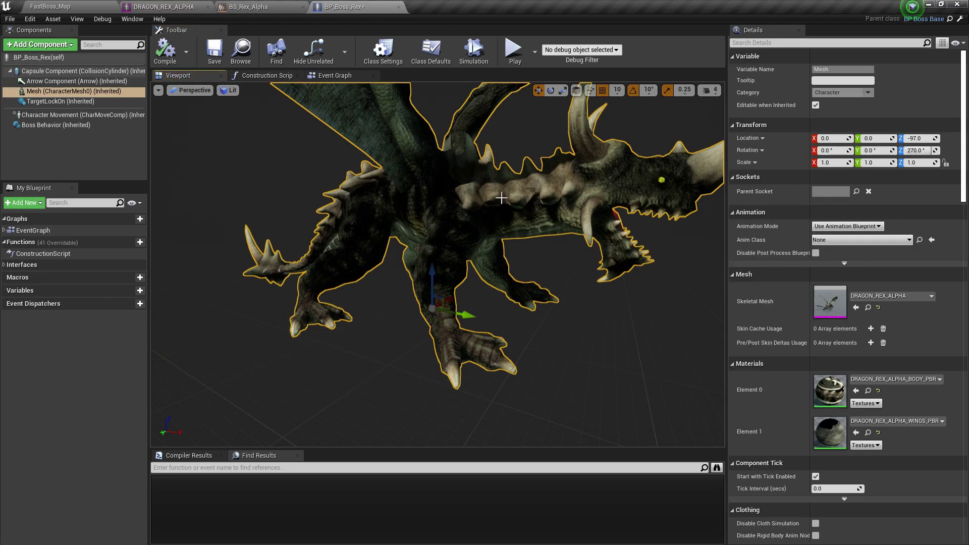
- Create an Animation Blueprint from the DRAGON_REX_ALPHA skeletal mesh in the Meshes folder, name it AnimBP_Rex, and open it
left_click(64, 5)
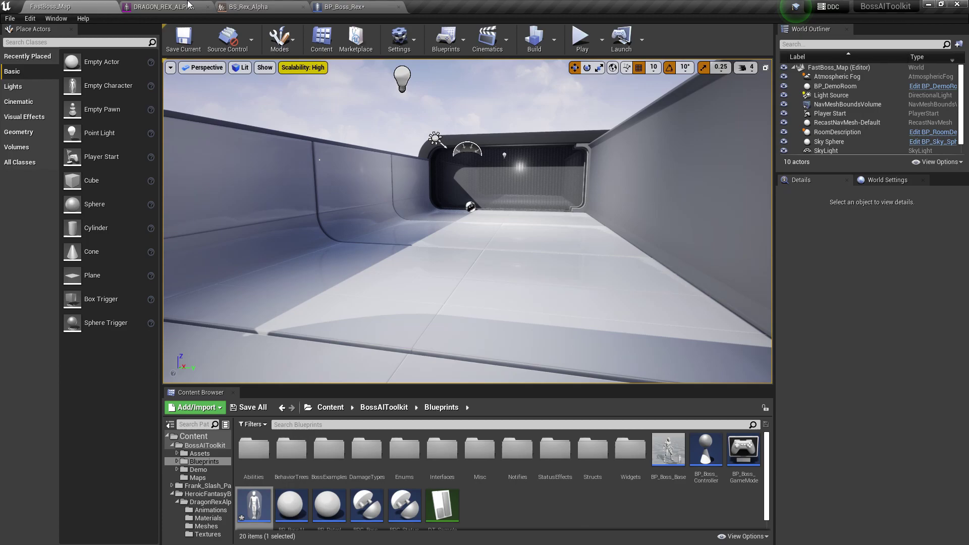
left_click(190, 5)
left_click(56, 7)
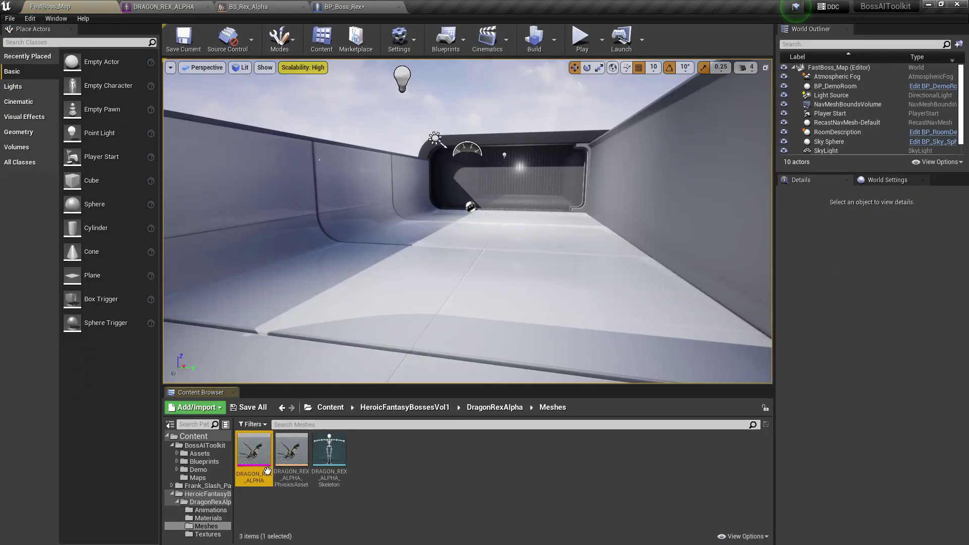
right_click(254, 454)
mouse_move(307, 105)
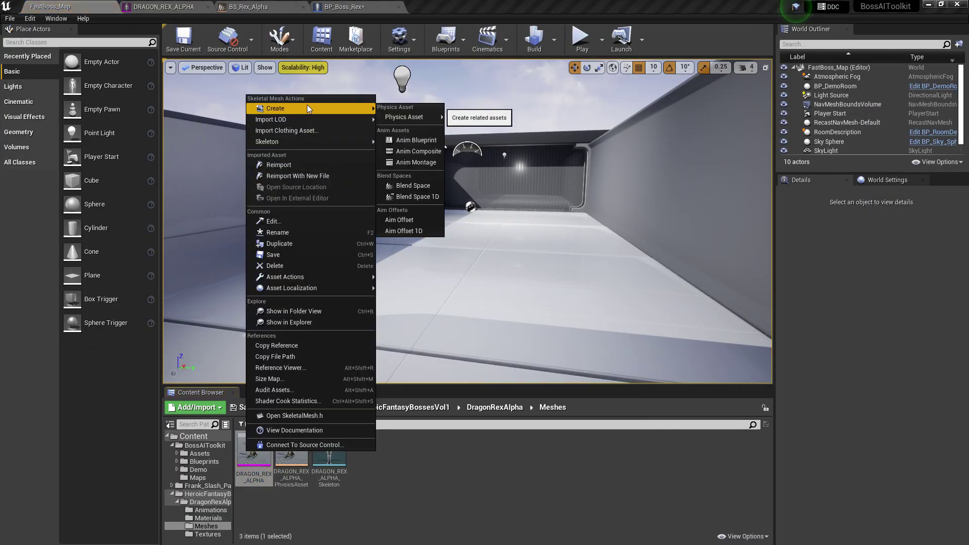
left_click(417, 140)
type("Ani")
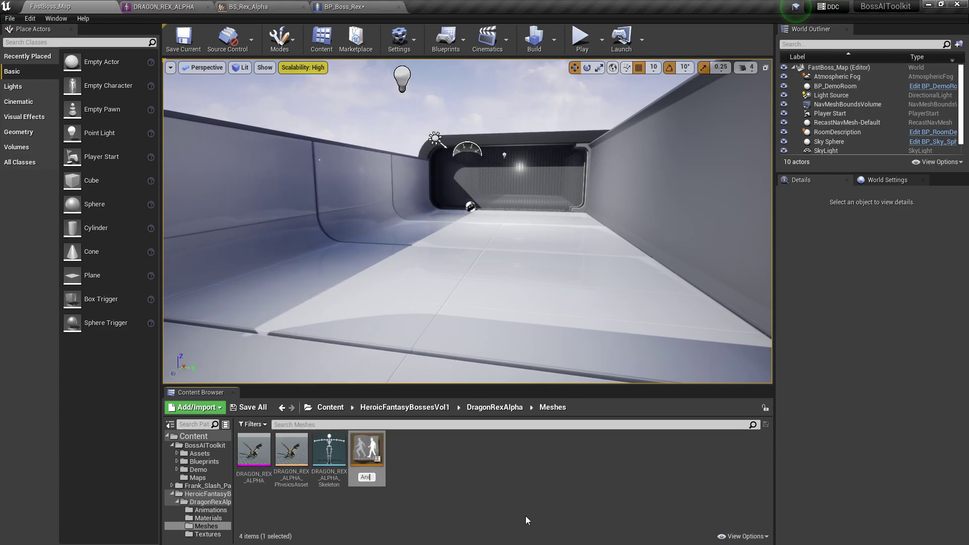
type("mBP_Rex")
key("Return")
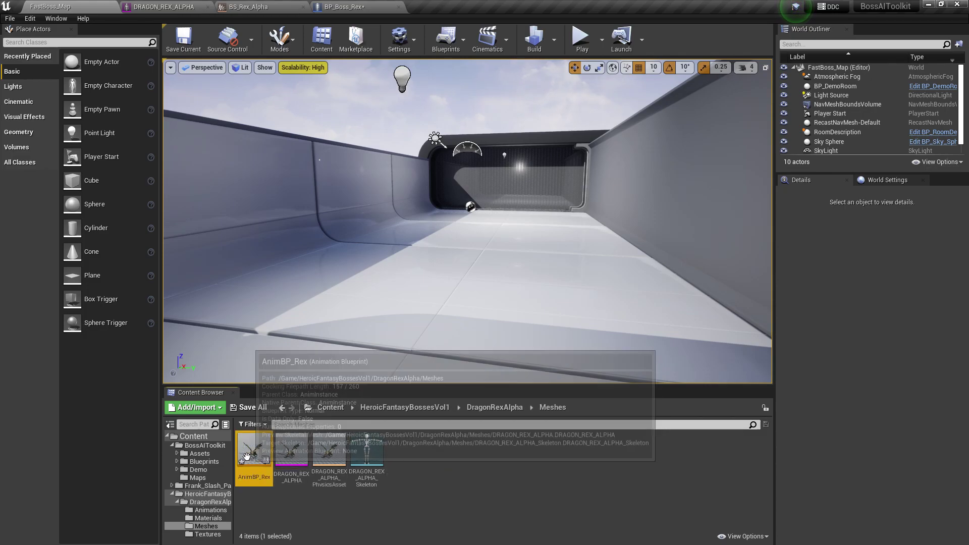
double_click(249, 457)
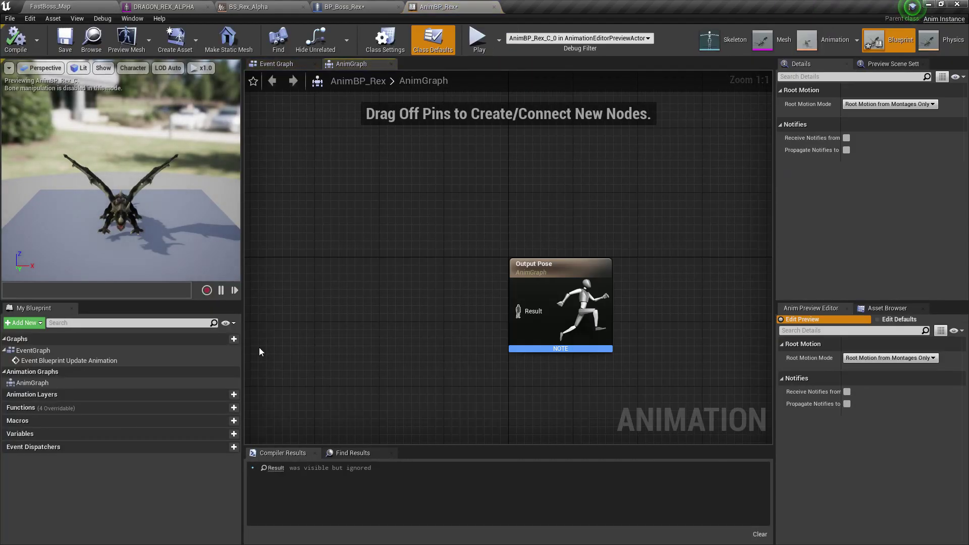
right_click_drag(341, 204, 444, 158)
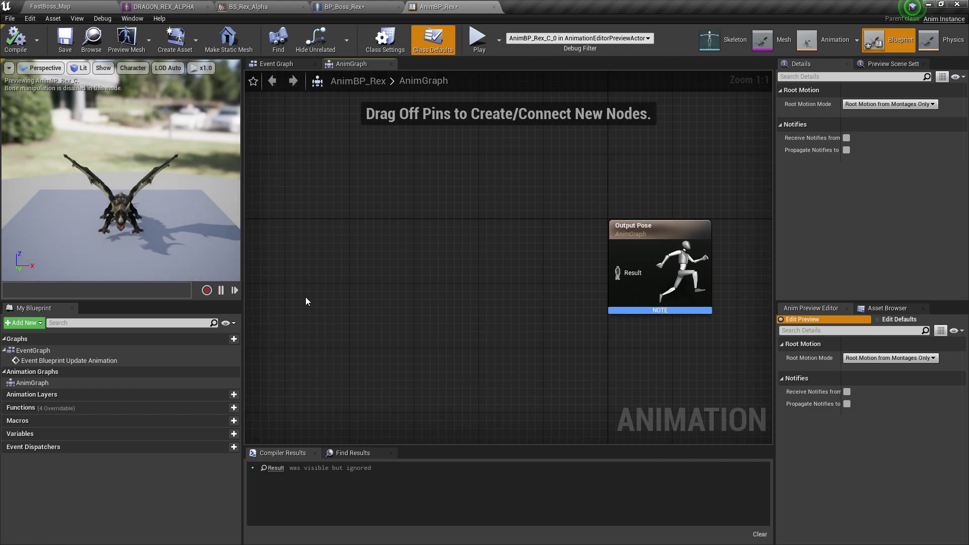
- Open AnimBP_Boss_Countess from the Demo folder's Countess subfolder and copy all nodes in its Event Graph
left_click(83, 5)
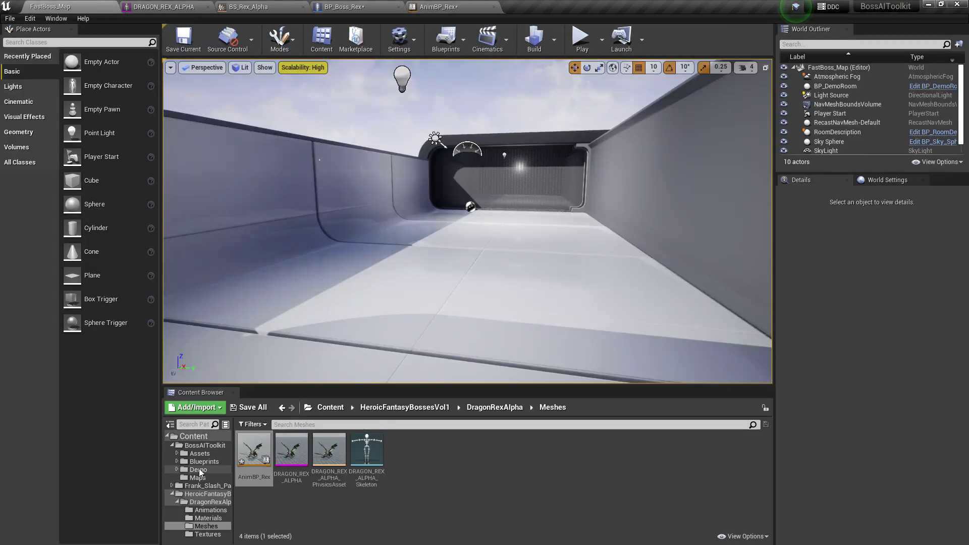
left_click(212, 462)
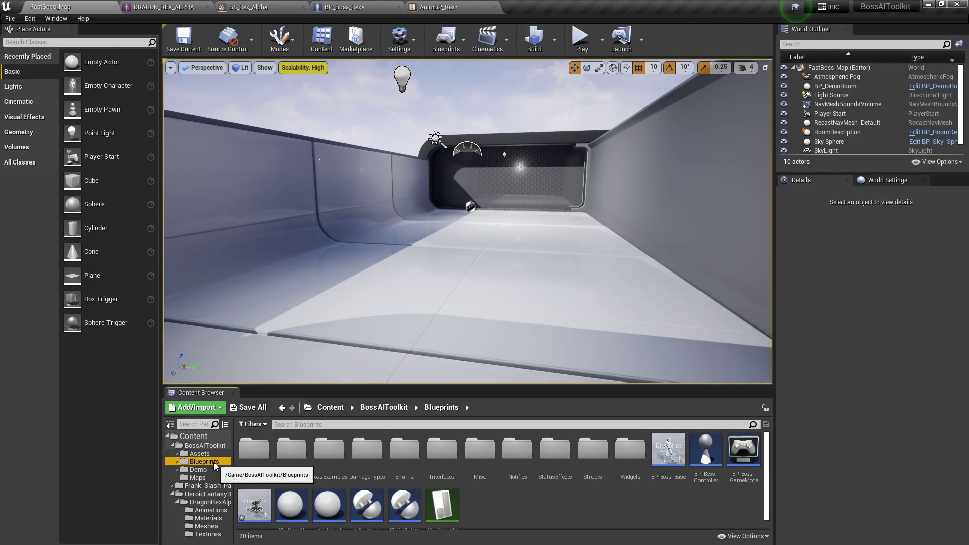
left_click(199, 469)
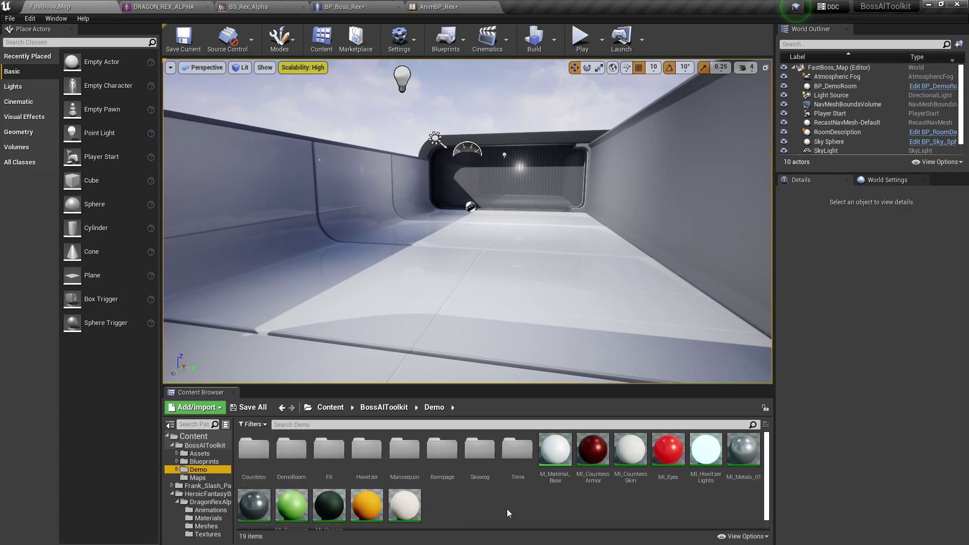
double_click(262, 455)
double_click(295, 456)
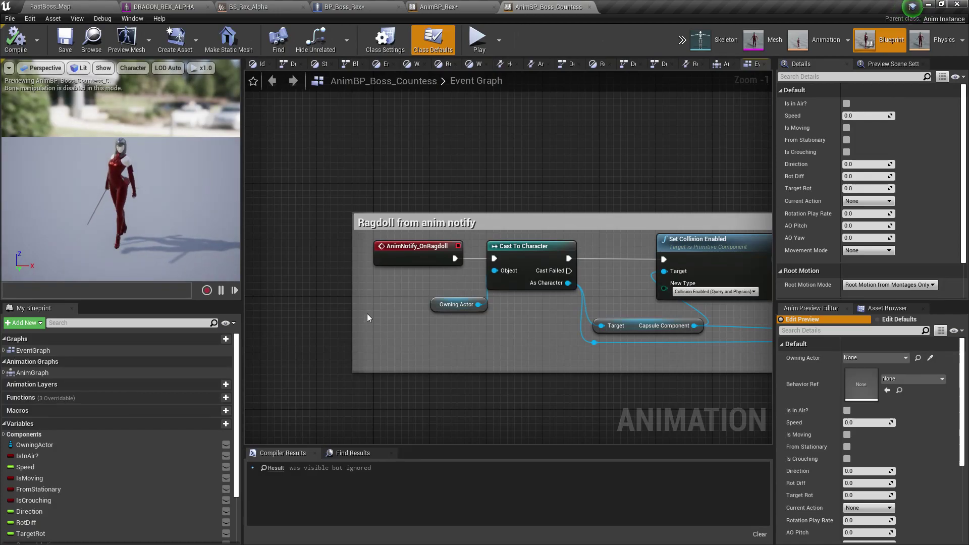
scroll(370, 318, "down", 4)
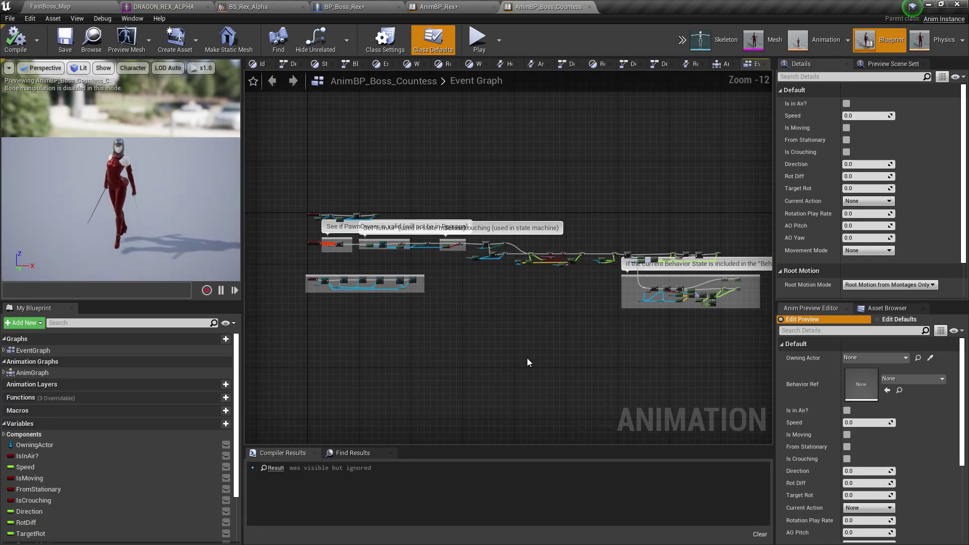
key("ctrl+a")
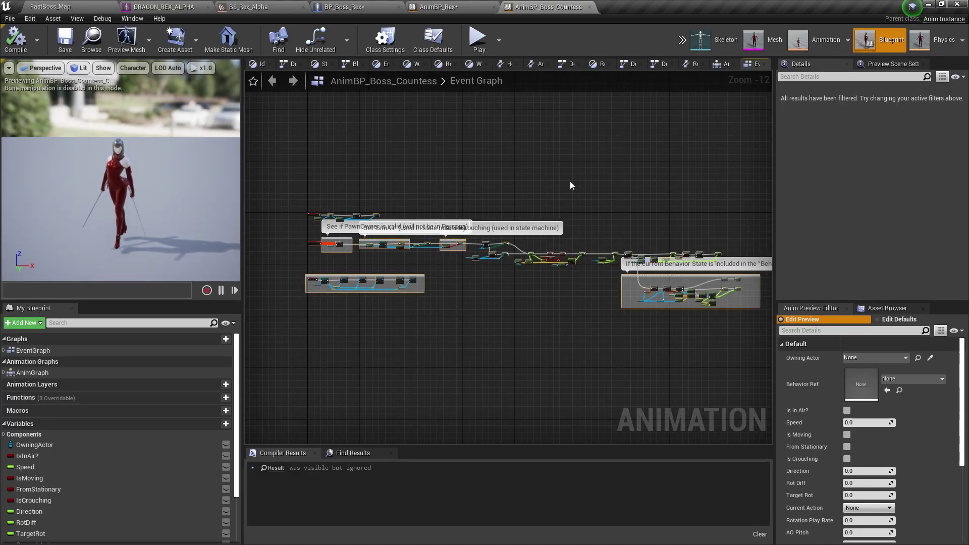
- Delete the default Event Blueprint Update Animation and Try Get Pawn Owner nodes from AnimBP_Rex's Event Graph
left_click(449, 6)
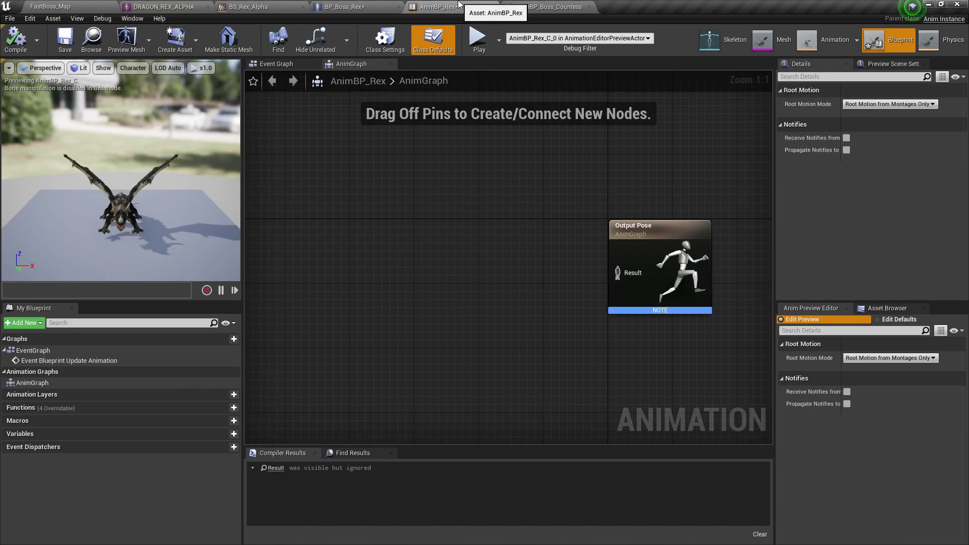
left_click(277, 64)
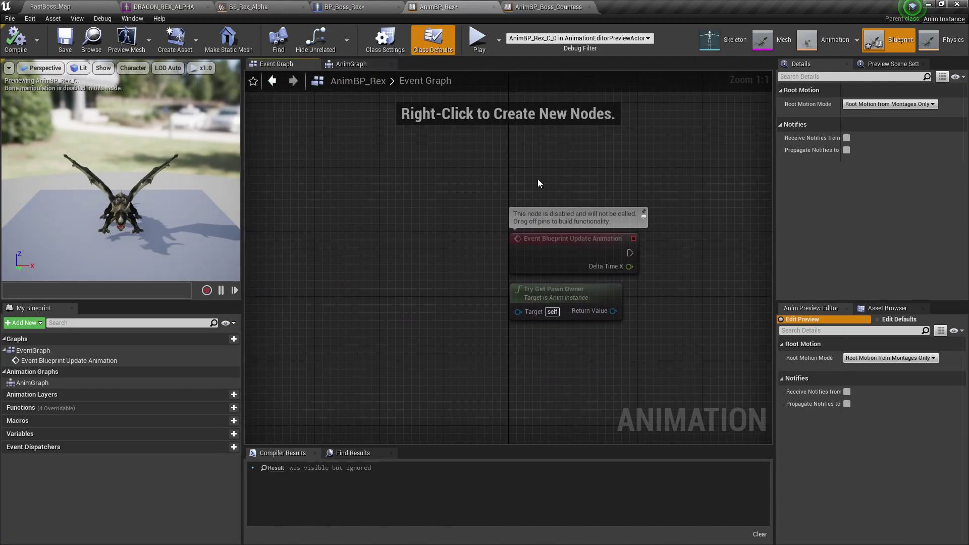
left_click_drag(375, 170, 541, 352)
key("Delete")
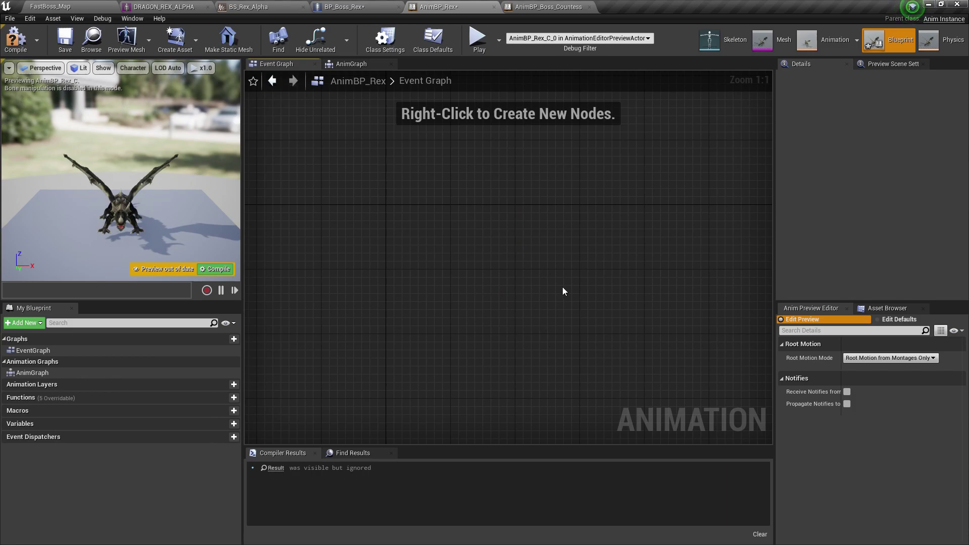
- Paste the copied Countess event nodes into AnimBP_Rex's Event Graph and look through the pasted node groups
key("ctrl+v")
right_click_drag(309, 203, 716, 329)
right_click_drag(314, 231, 726, 270)
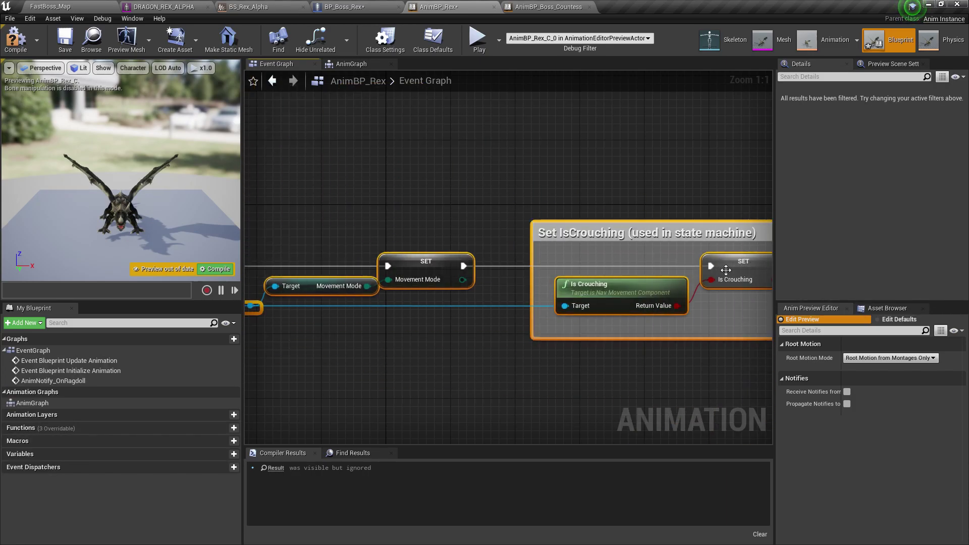
right_click_drag(415, 260, 756, 274)
right_click_drag(419, 277, 762, 269)
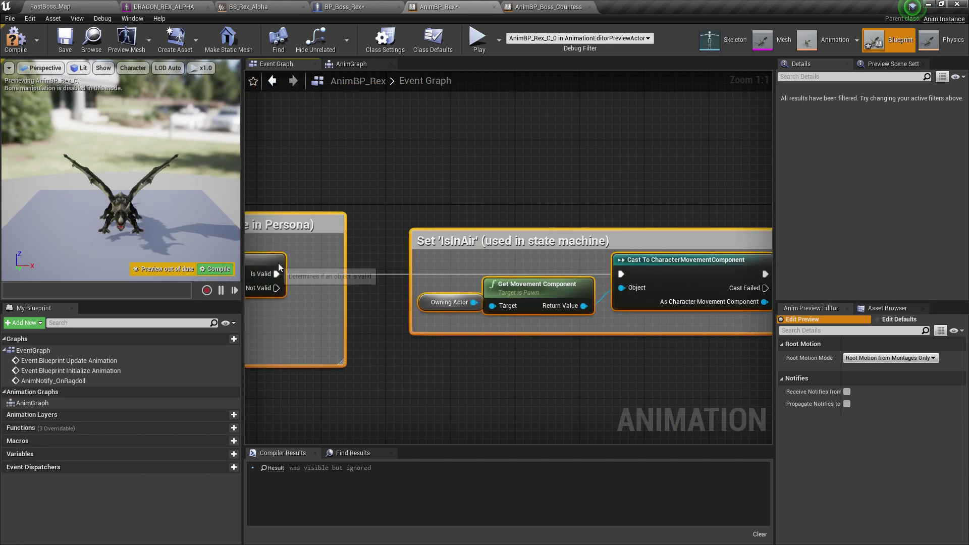
- Compile AnimBP_Rex and create the missing variables, including OwningActor, IsInAir? and MovementMode, from the nodes in the Event Graph
right_click_drag(280, 268, 860, 240)
left_click_drag(565, 249, 540, 225)
left_click(560, 324)
right_click_drag(587, 342, 356, 320)
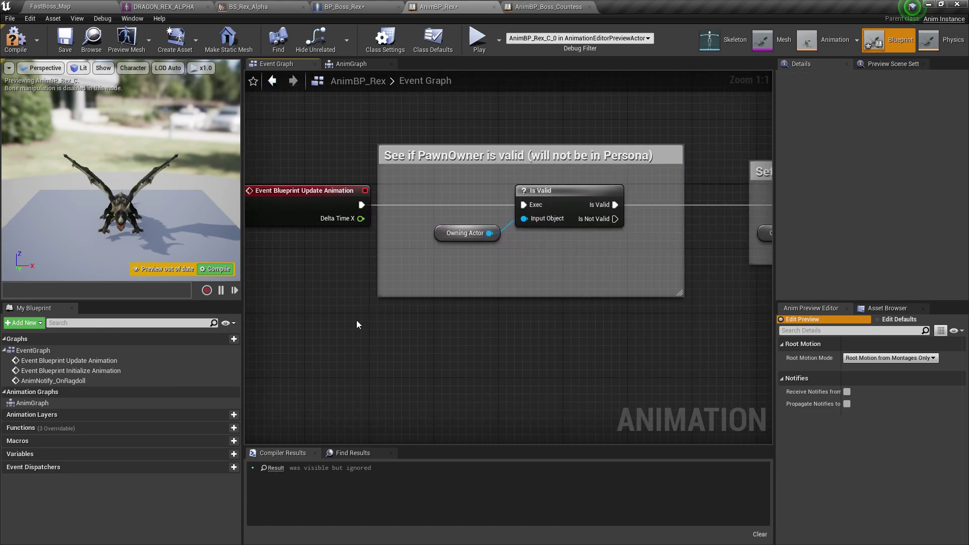
left_click(16, 40)
right_click_drag(528, 391, 352, 303)
right_click(328, 286)
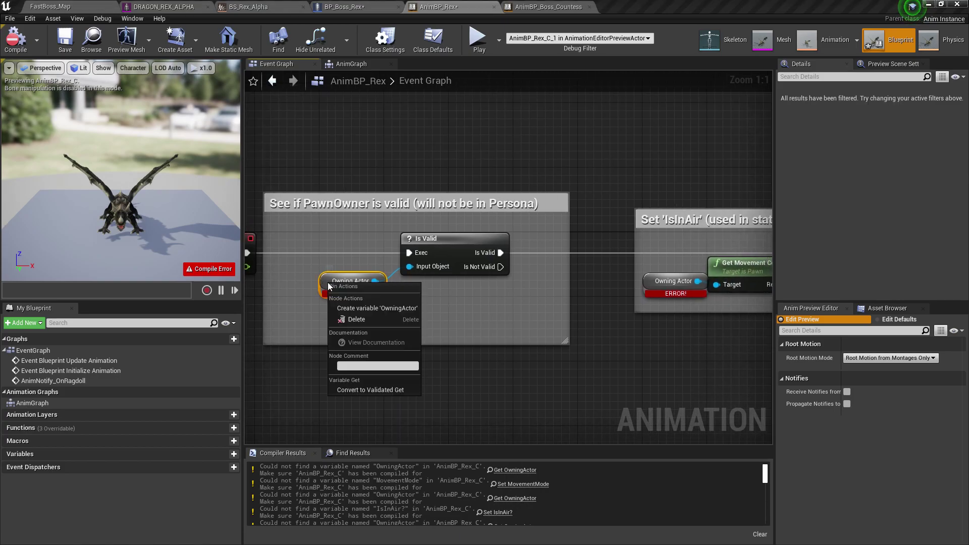
left_click(383, 309)
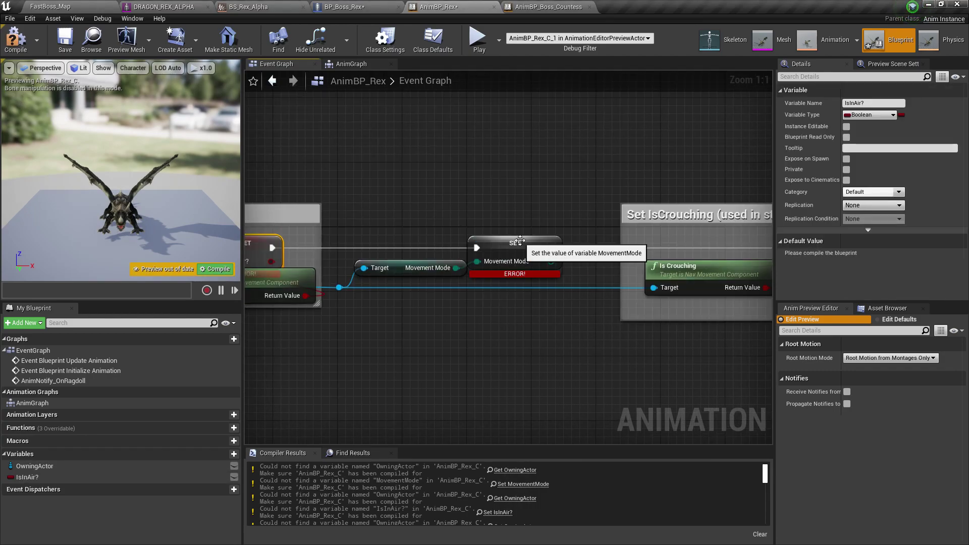
right_click_drag(294, 281, 531, 261)
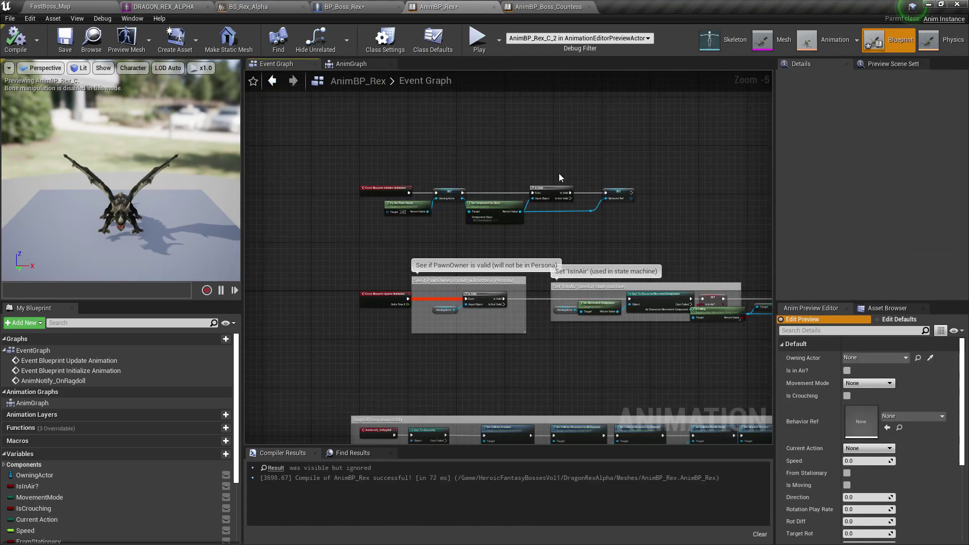
- Open the AnimGraph of AnimBP_Boss_Countess and copy all its nodes except Output Pose
left_click(561, 5)
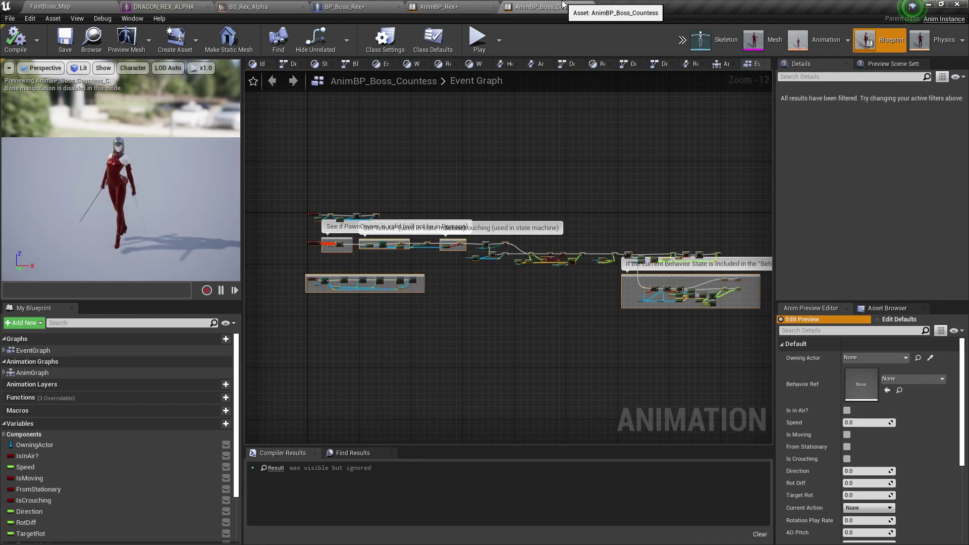
double_click(56, 371)
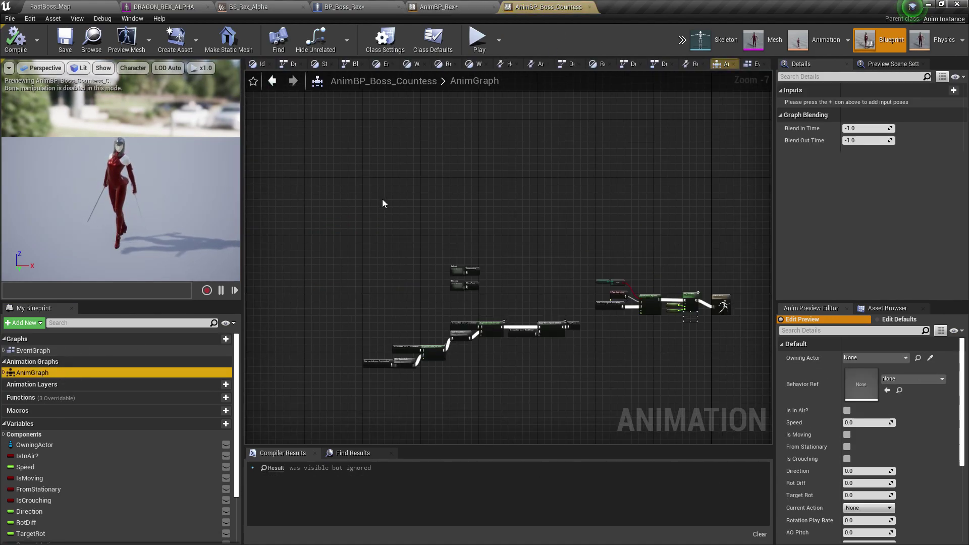
mouse_move(326, 189)
left_mouse_down()
mouse_move(449, 281)
mouse_move(729, 417)
mouse_move(705, 415)
left_mouse_up()
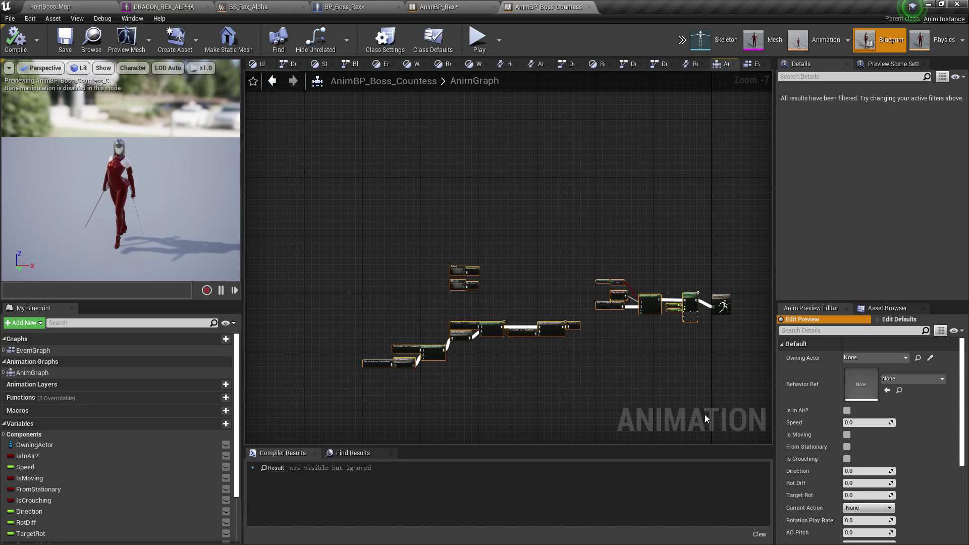
right_click_drag(759, 232, 684, 221)
scroll(657, 288, "up", 5)
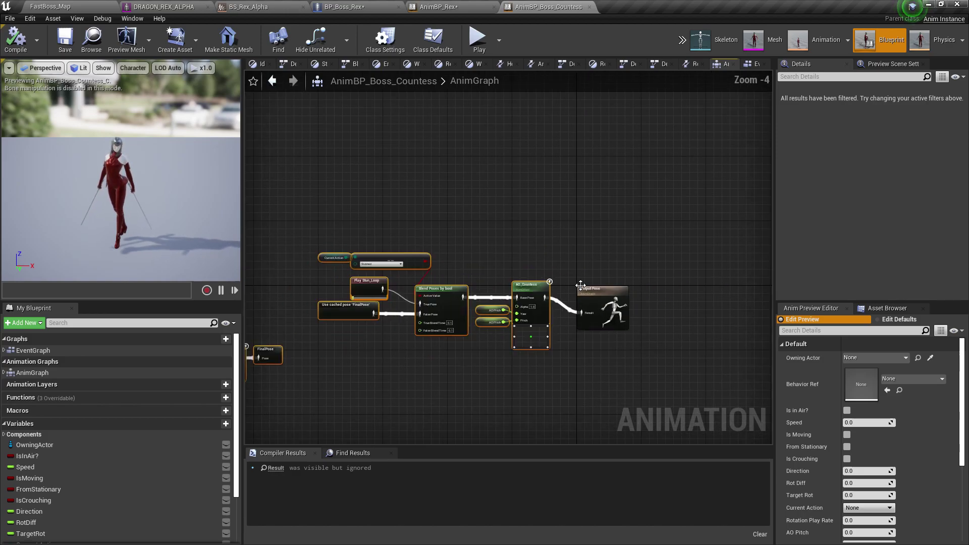
- Paste the copied Countess nodes into AnimBP_Rex's AnimGraph and connect AO_Countess to the Output Pose result
left_click(440, 6)
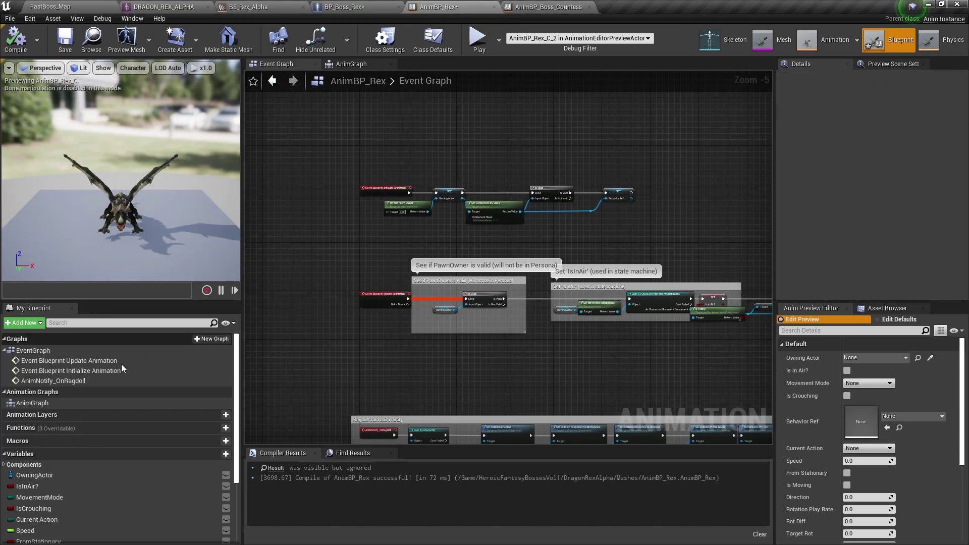
double_click(55, 403)
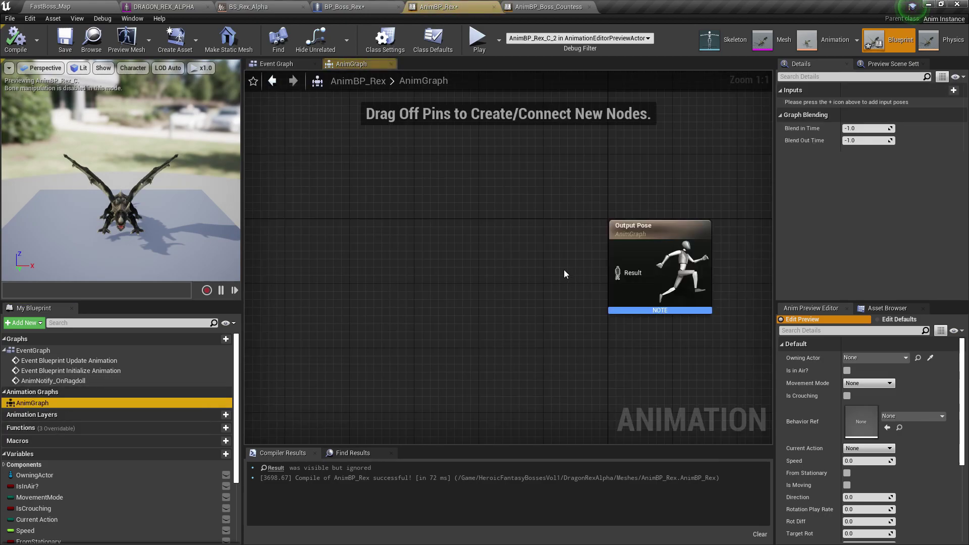
left_click(296, 384)
key("ctrl+v")
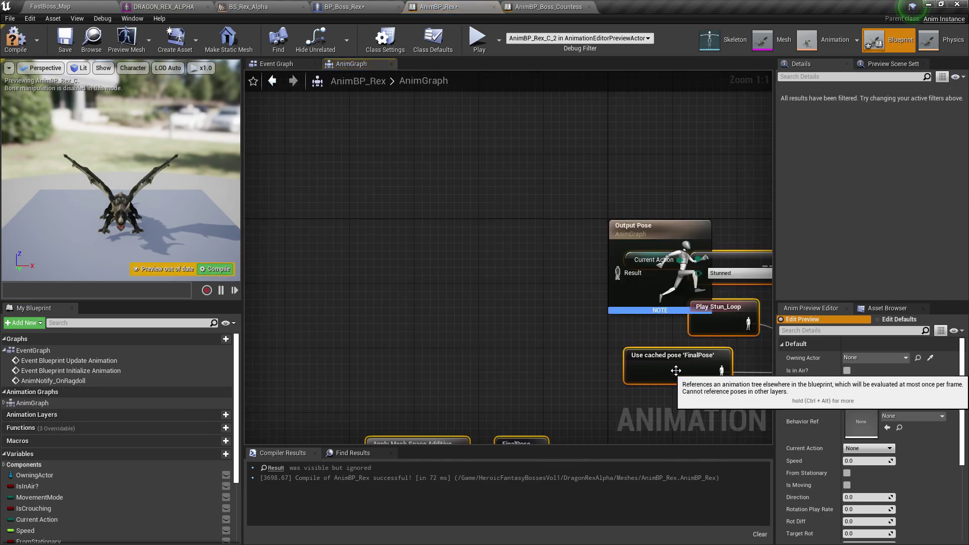
left_click_drag(675, 370, 171, 243)
right_click_drag(624, 226, 341, 206)
left_click_drag(274, 185, 504, 253)
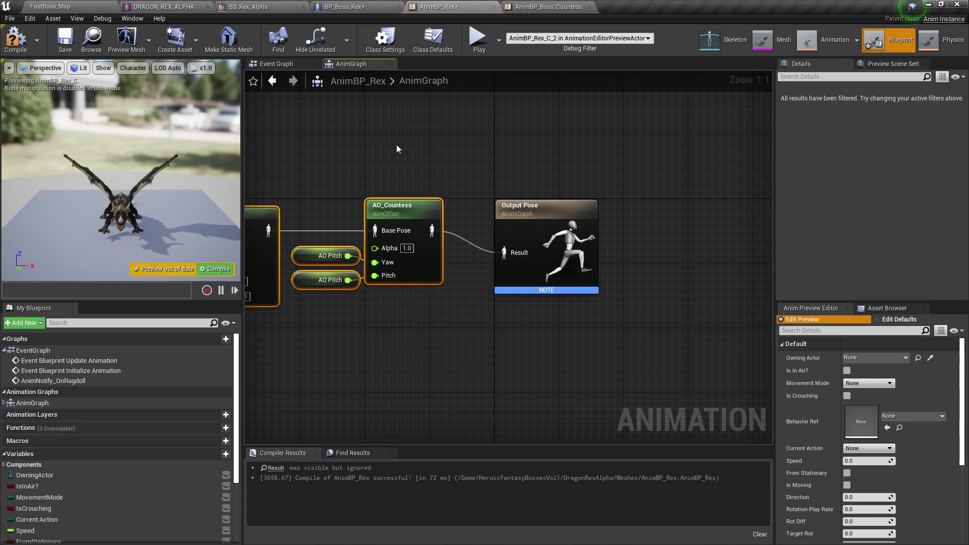
- Compile AnimBP_Rex and inspect the AO_Countess aim offset node for skeleton errors
left_click(8, 49)
right_click_drag(404, 384, 502, 382)
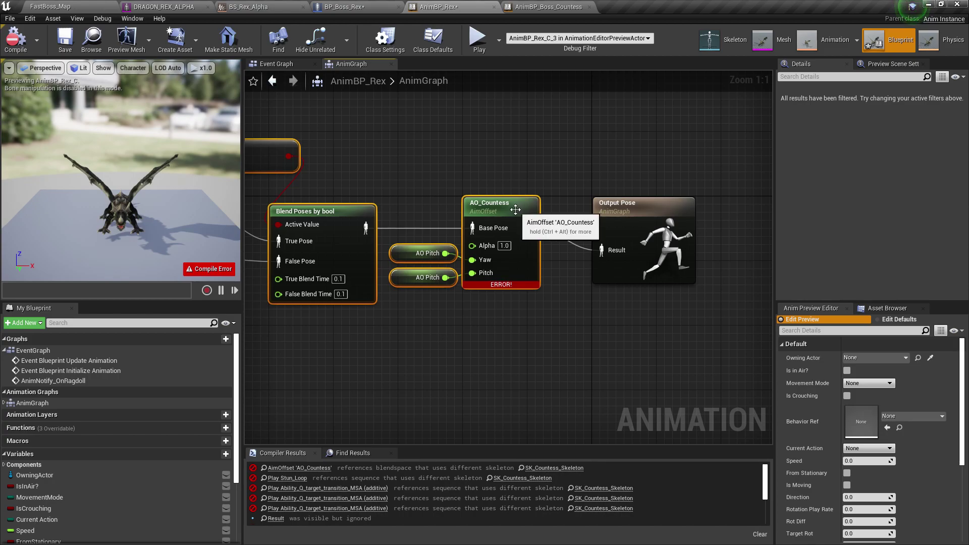
left_click(502, 257)
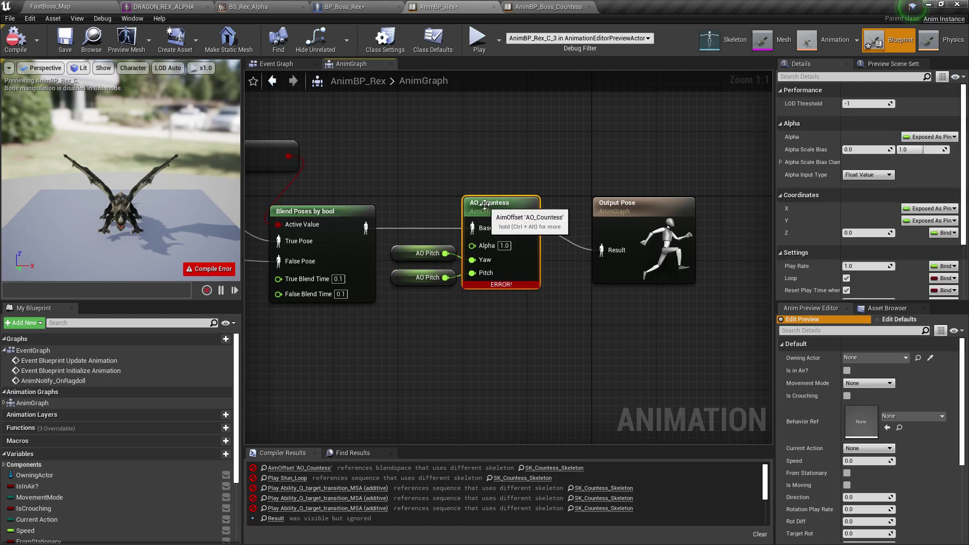
- In the Default state machine's Walk/Run state, replace the BS_Locomotion_Countess blend space with BS_Rex_Alpha and recompile
right_click_drag(435, 146, 771, 234)
left_click(492, 189)
right_click_drag(492, 189, 729, 176)
right_click_drag(370, 283, 759, 317)
double_click(565, 214)
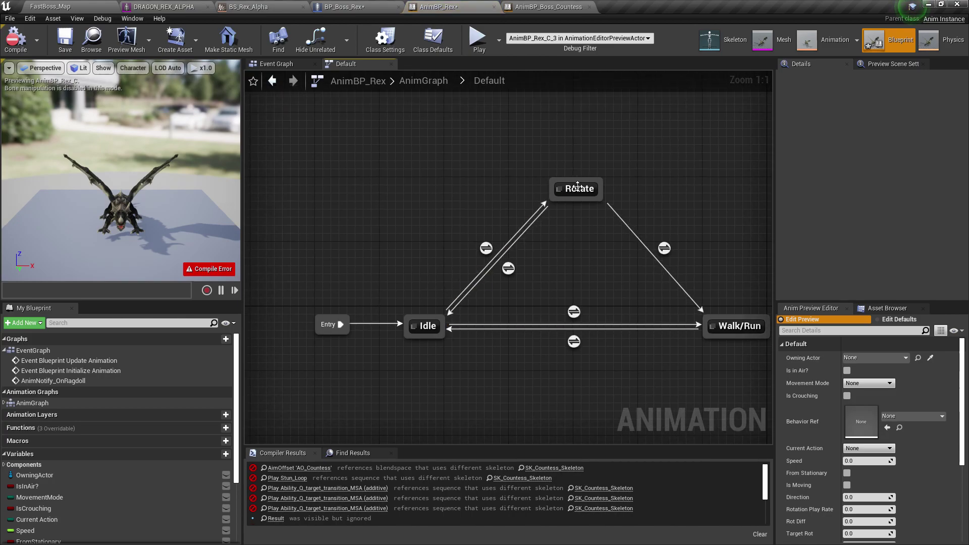
double_click(737, 327)
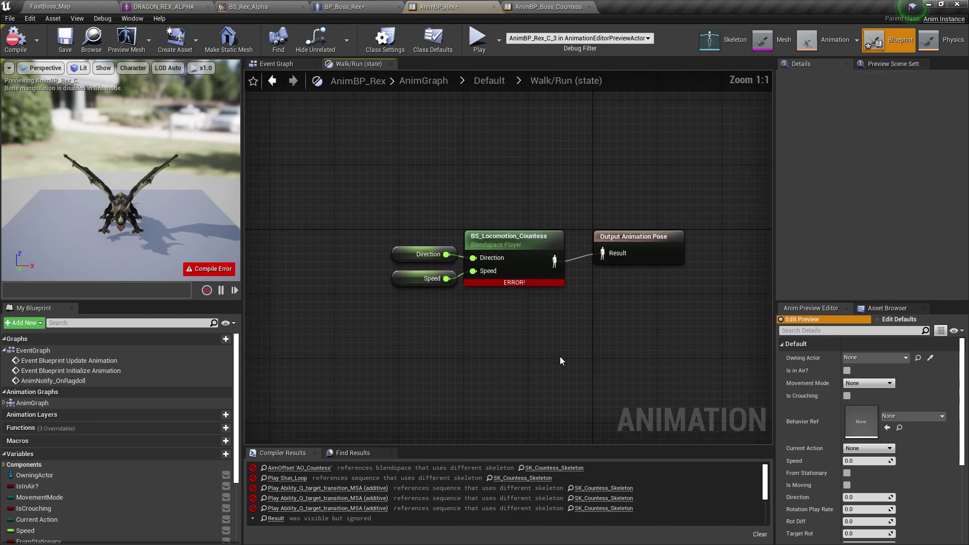
left_click(546, 260)
left_click(862, 210)
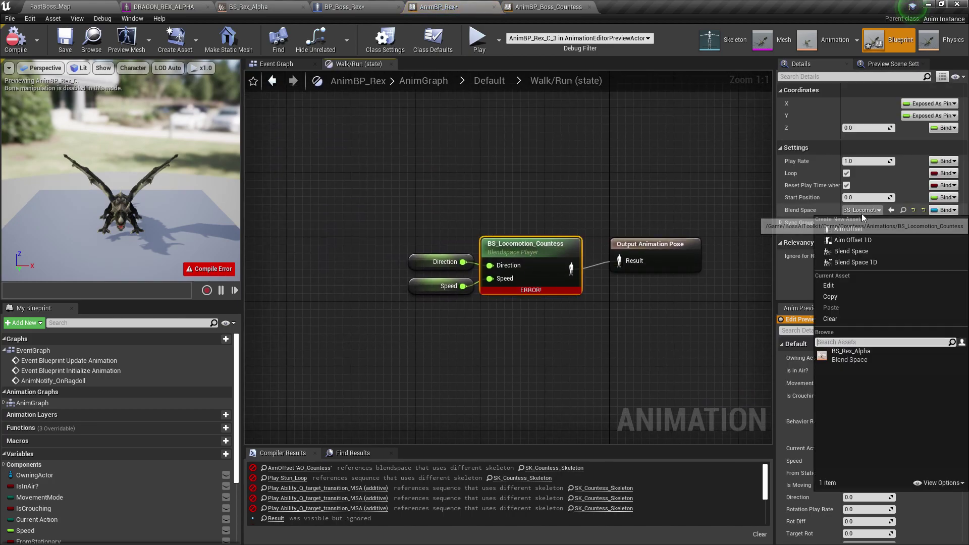
left_click(863, 356)
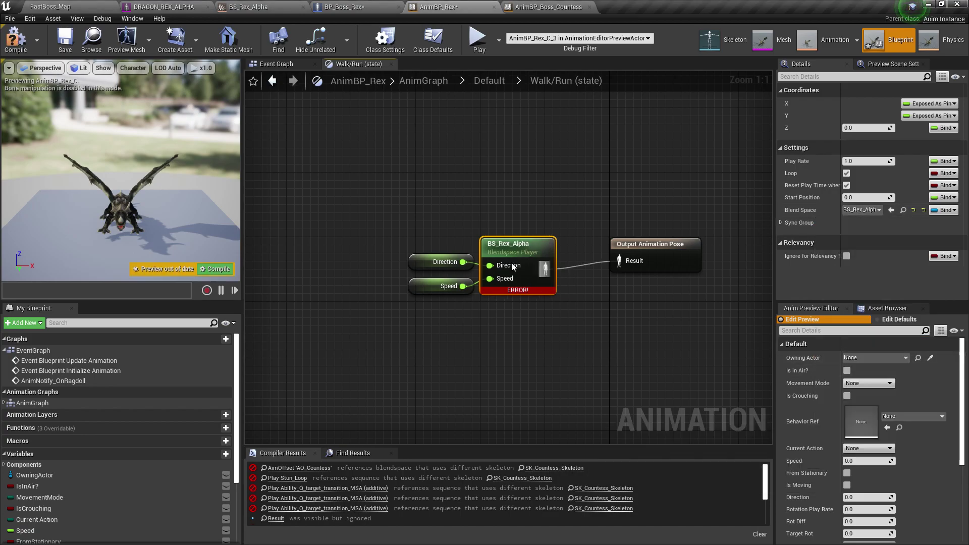
left_click(15, 39)
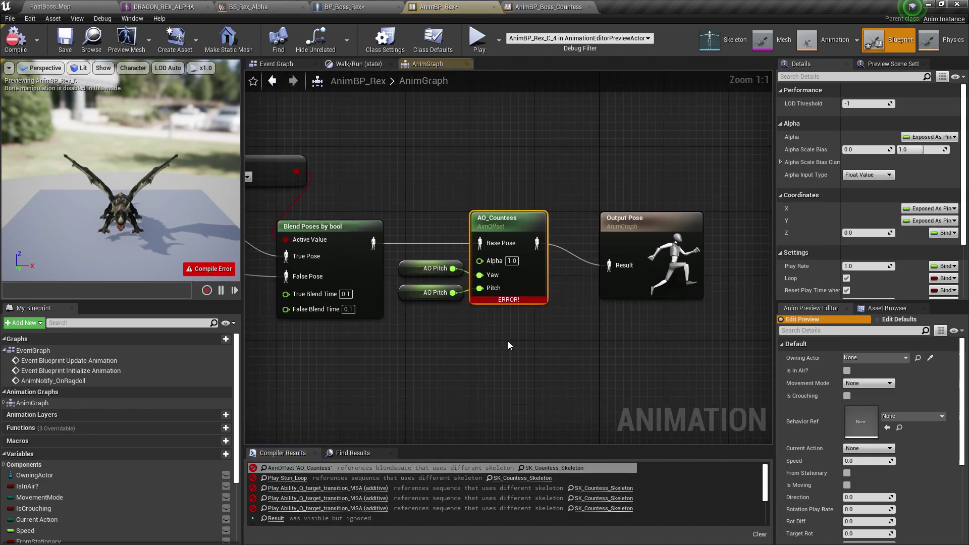
- Replace the Stun_Loop sequence in the AnimGraph with DRAGON_REX_ALPHA_idle and recompile
left_click(287, 478)
left_click(861, 104)
left_click(862, 228)
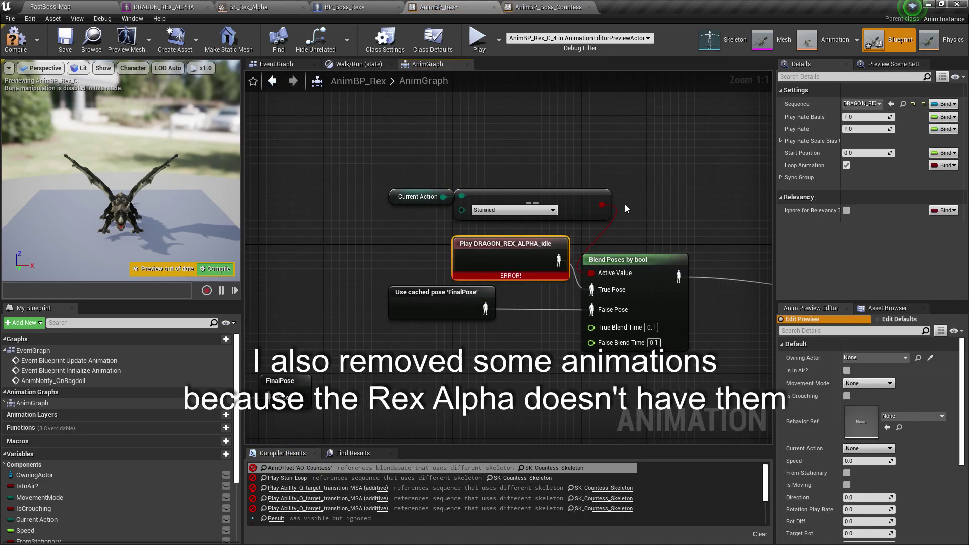
left_click(15, 39)
- Delete the Ability_Q_target_transition_MSA additive animation nodes from the Start, Hold and End states
left_click(357, 469)
key("Delete")
left_click(355, 478)
left_click(355, 488)
key("Delete")
- Set the Idle state's blend space to BS_Rex_Alpha and replace the Rotate state's Turn_Left_90 sequence with DRAGON_REX_ALPHA_turn90Left
left_click(355, 508)
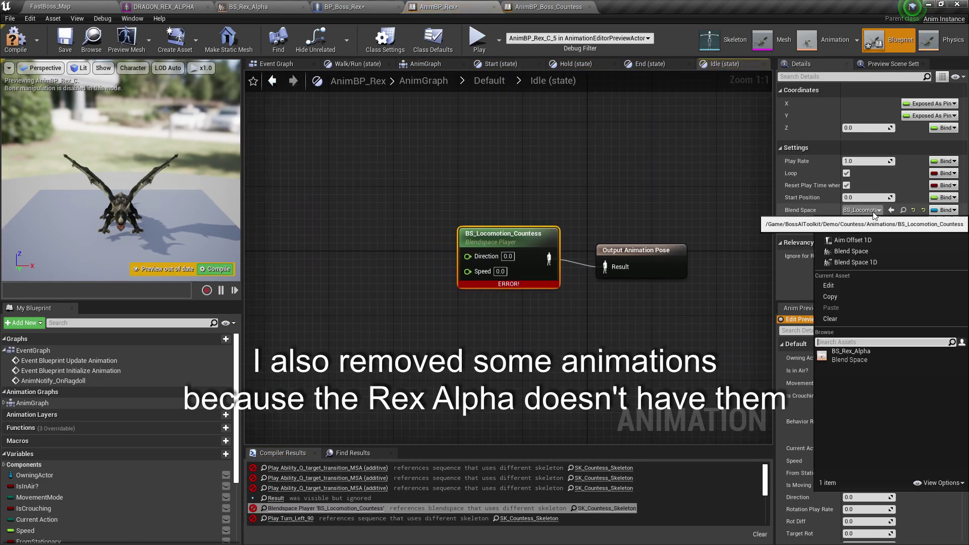
left_click(291, 519)
left_click(862, 103)
scroll(903, 298, "down", 5)
left_click(878, 257)
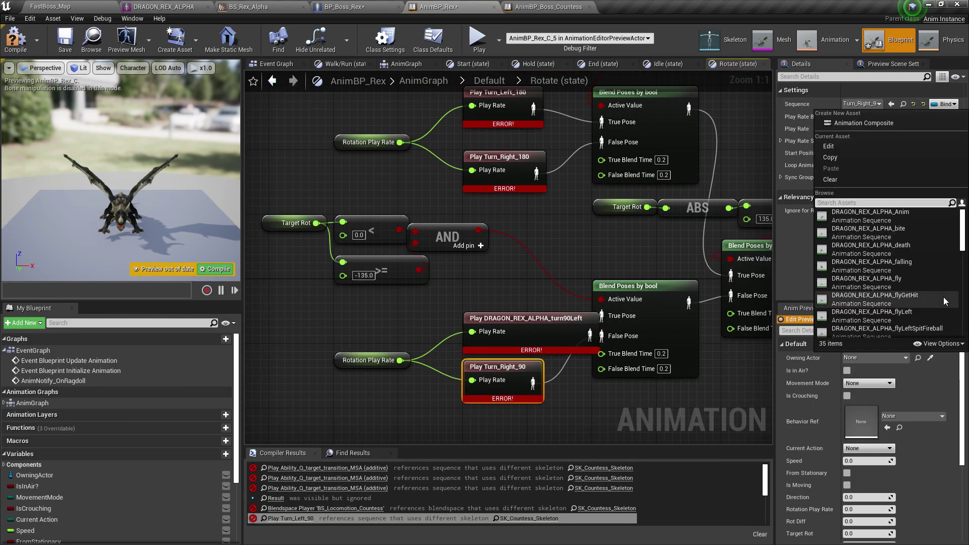
- Replace the Rotate state's Turn_Right_90, Turn_Left_180 and Turn_Right_180 sequences with the matching DRAGON_REX_ALPHA_turn90Left and turn90Right animations, and compile
left_click(905, 268)
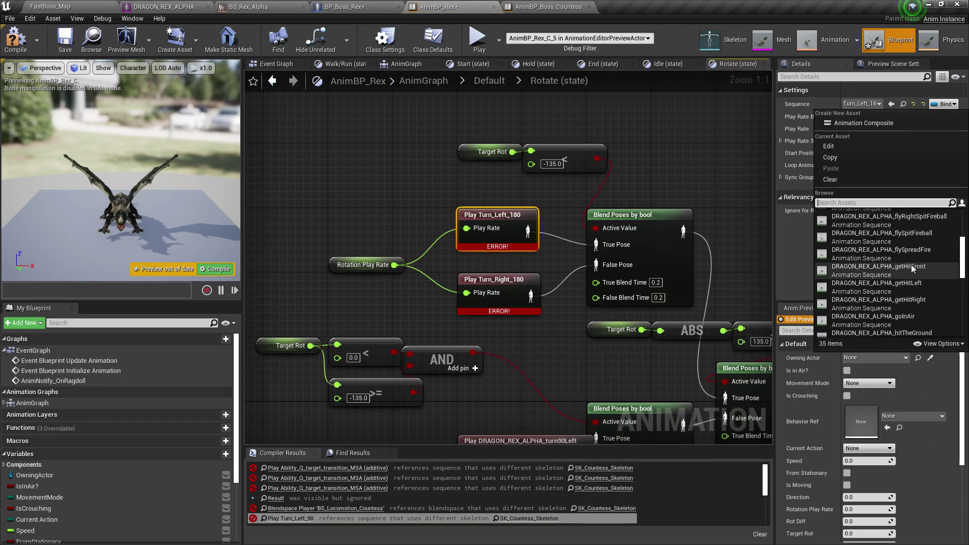
left_click(911, 264)
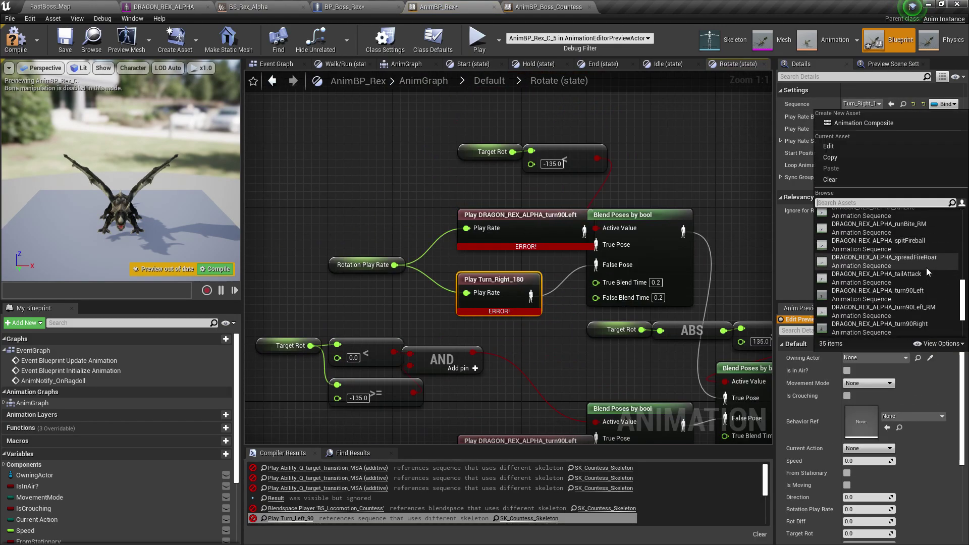
left_click(926, 268)
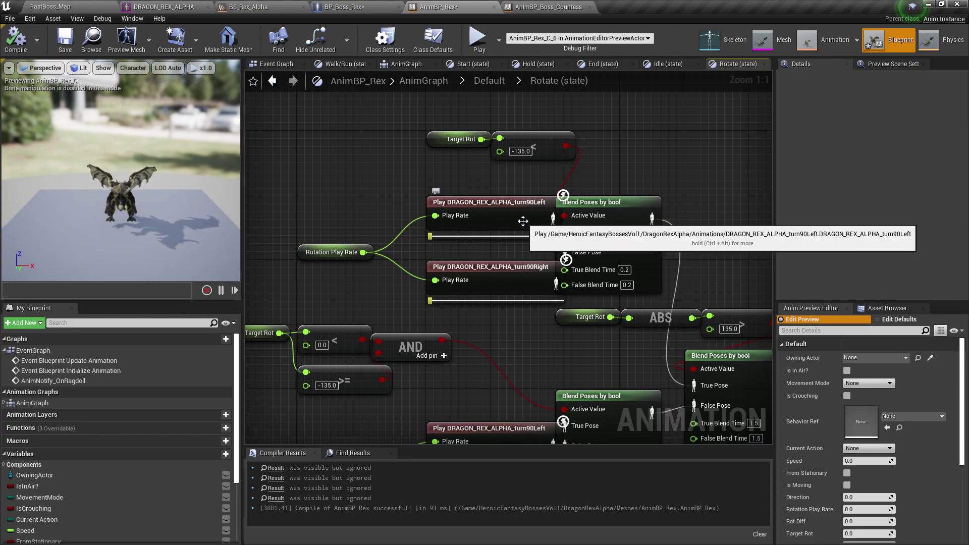
right_click_drag(536, 305, 539, 173)
right_click_drag(529, 268, 451, 271)
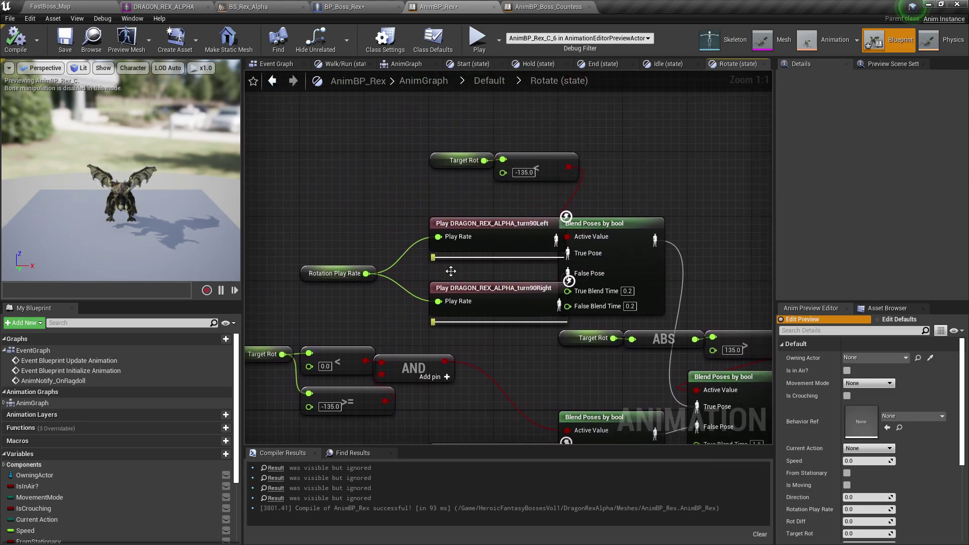
- Assign AnimBP_Rex as the Anim Class of BP_Boss_Rex's mesh component and compile the blueprint
left_click(345, 6)
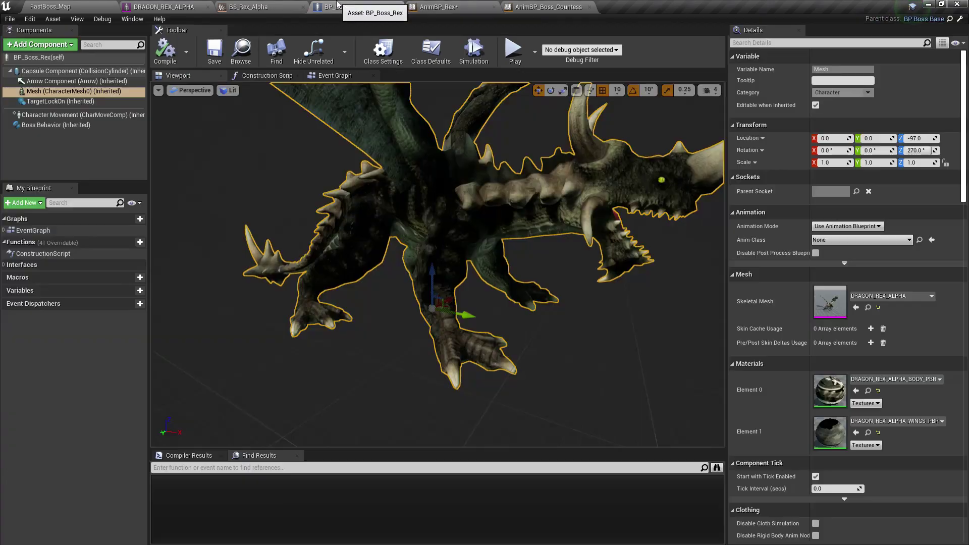
right_click_drag(438, 265, 404, 236)
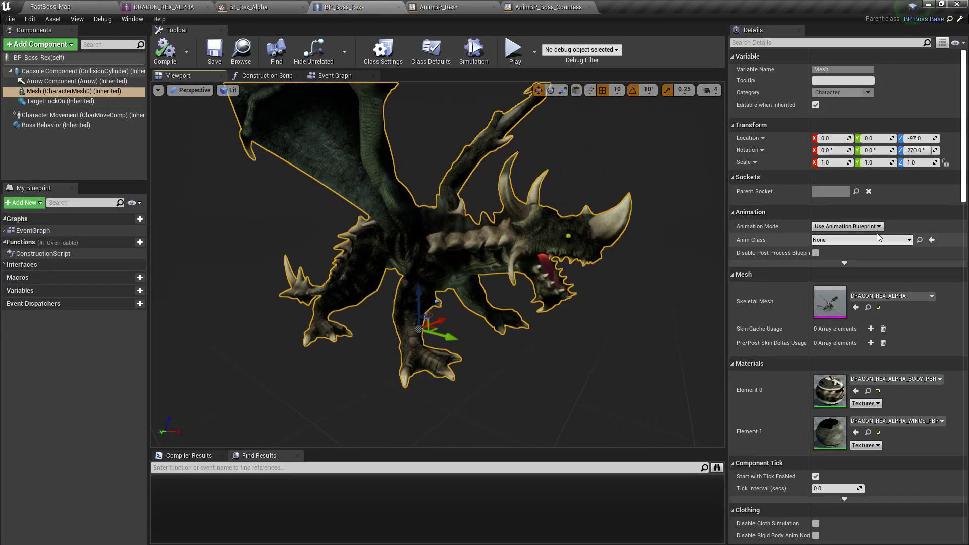
left_click(908, 241)
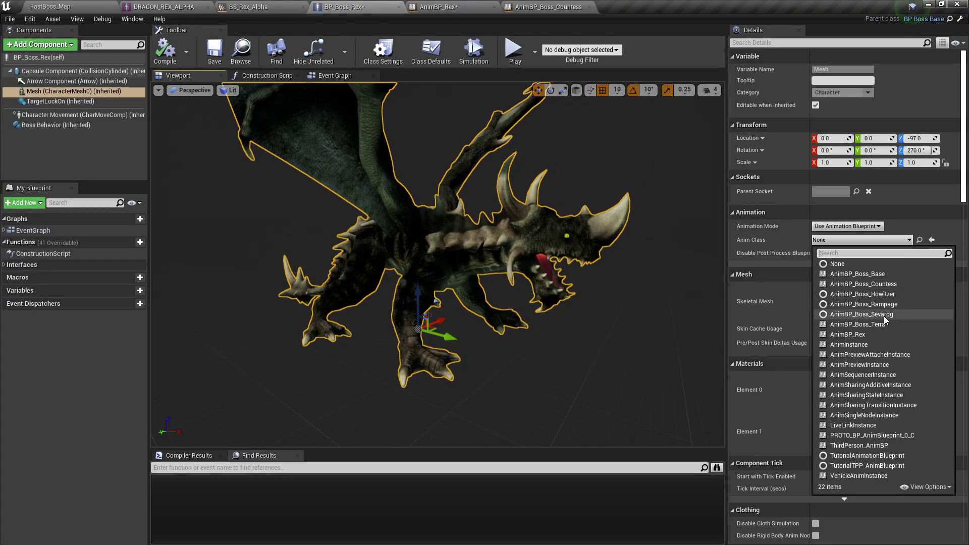
left_click(867, 335)
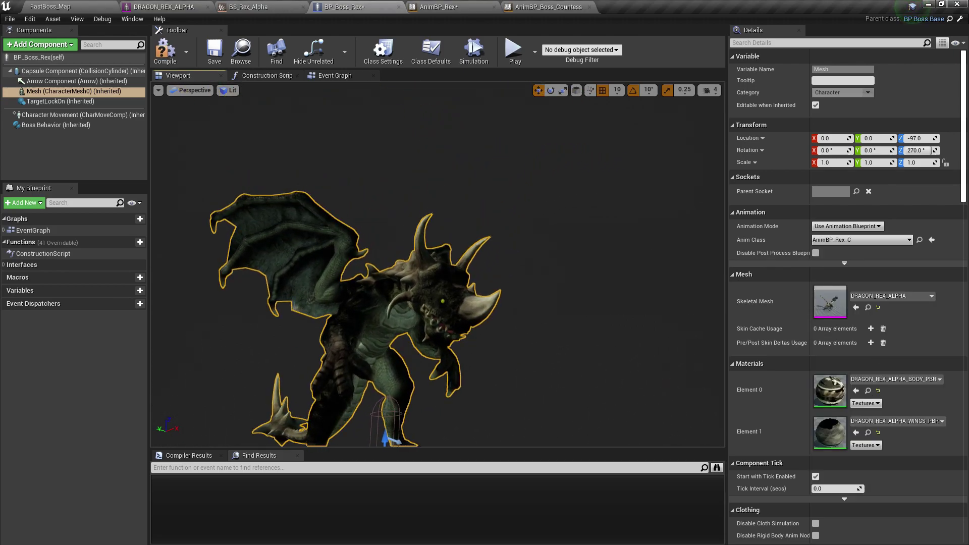
left_click(162, 60)
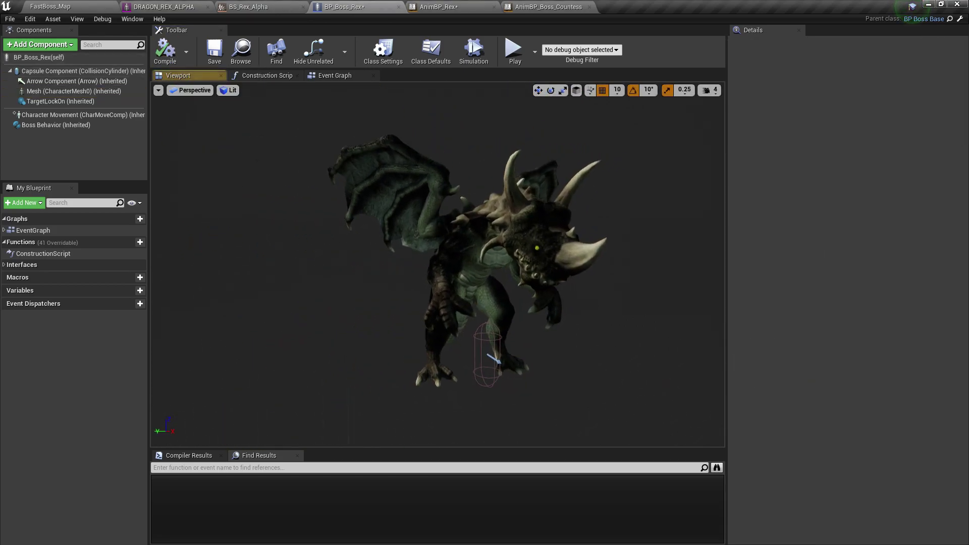
- Locate the BP_Boss_Rex asset, place it in FastBoss_Map at about X 4130, Y 0, Z 106, and play the level
left_click(454, 260)
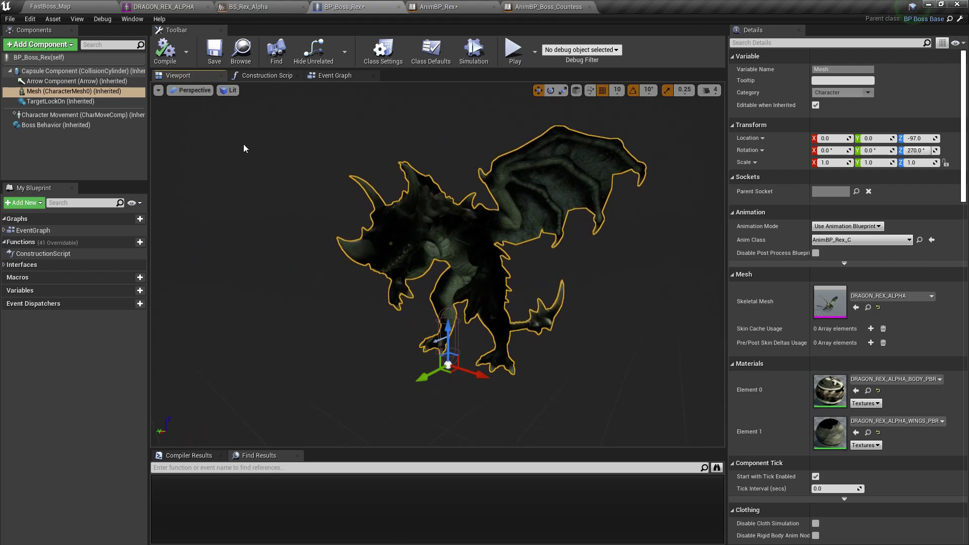
left_click(242, 49)
left_click(344, 7)
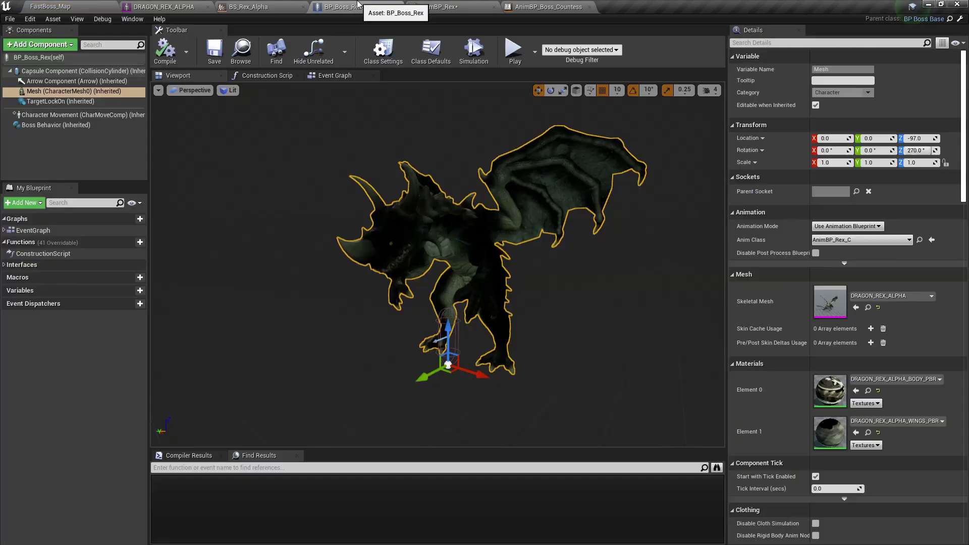
left_click(84, 5)
left_click_drag(281, 493, 498, 233)
key("f")
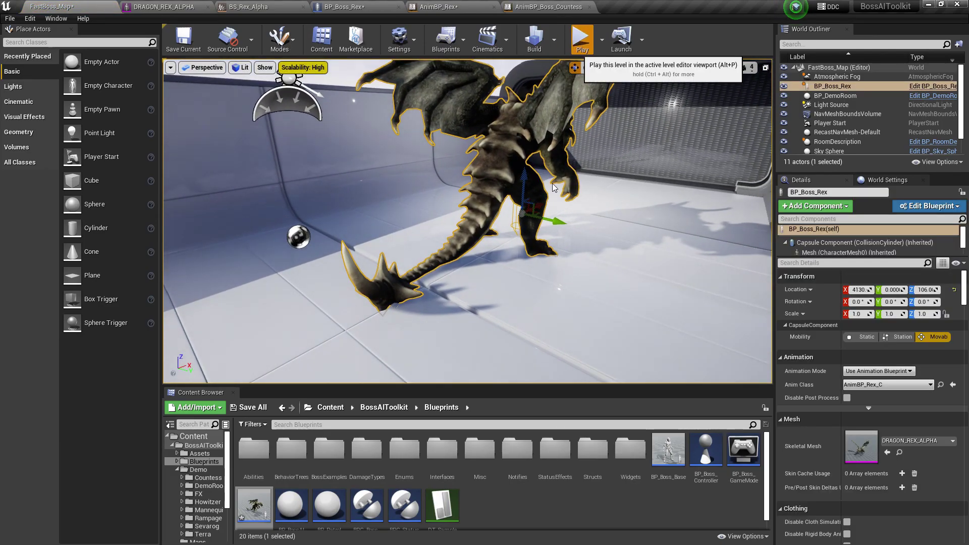
left_click(583, 40)
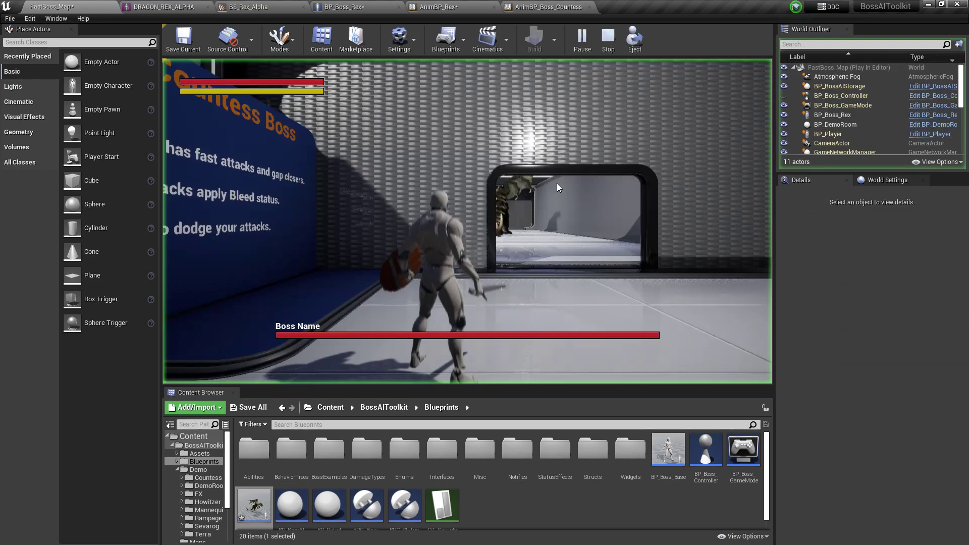
- Run the player character toward and around the dragon boss to test its movement animations, and end the play session
key("w")
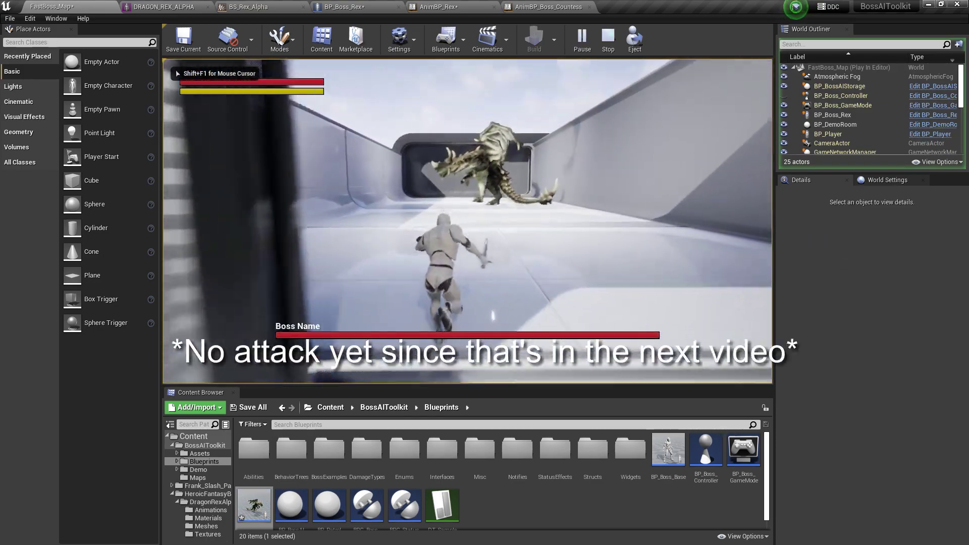
key("d")
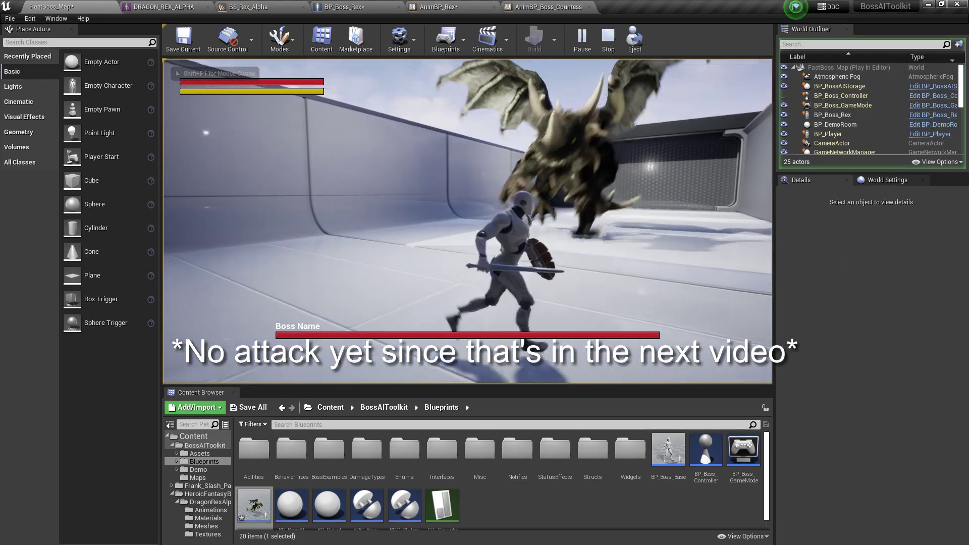
key("Escape")
- In BP_Boss_Rex, try a uniform mesh scale of 0.25, set it to 0.4 instead, and save the blueprint
right_click_drag(519, 201, 519, 200)
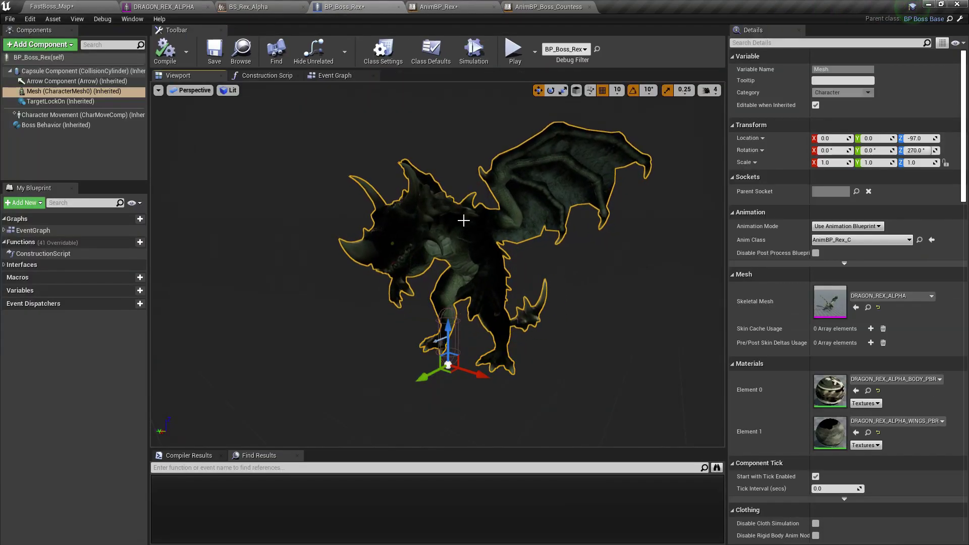
scroll(463, 219, "up", 5)
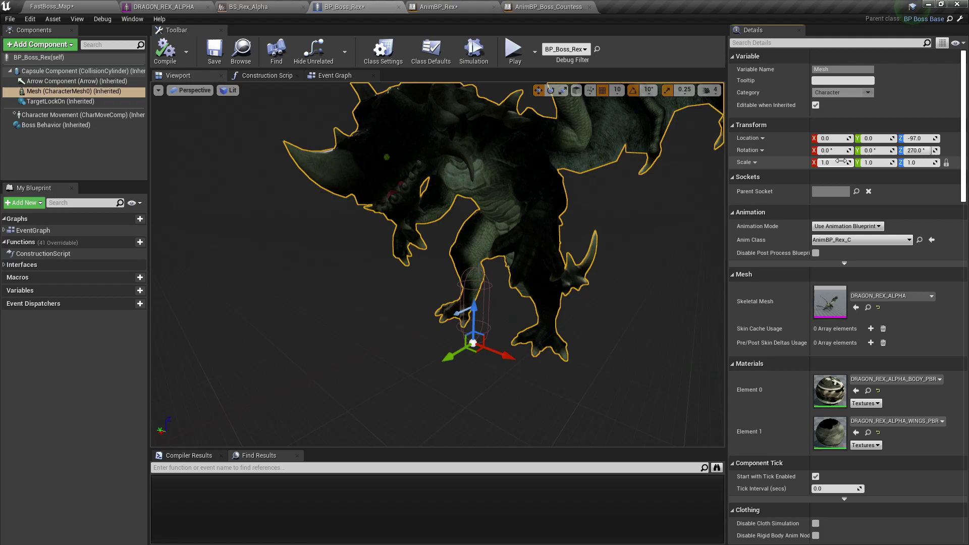
type("0")
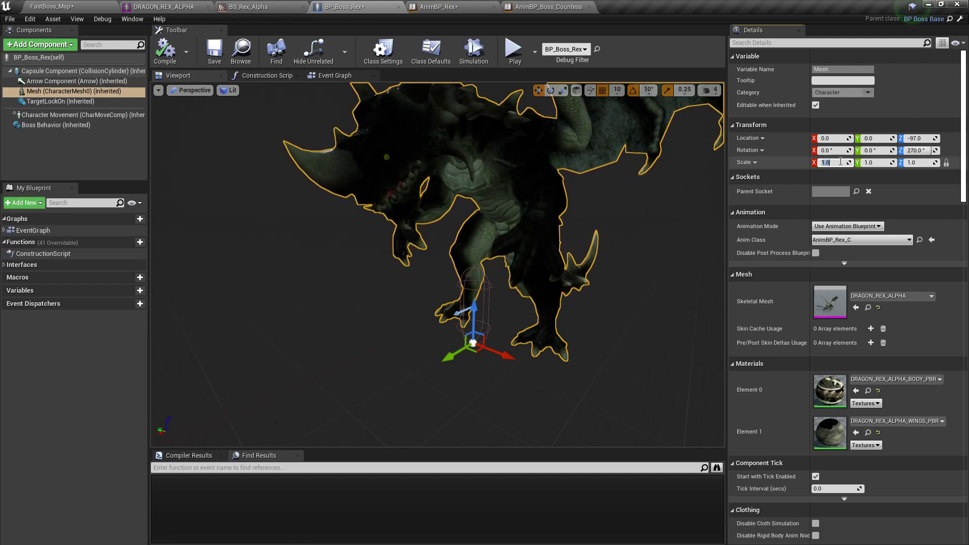
type(".25")
key("Return")
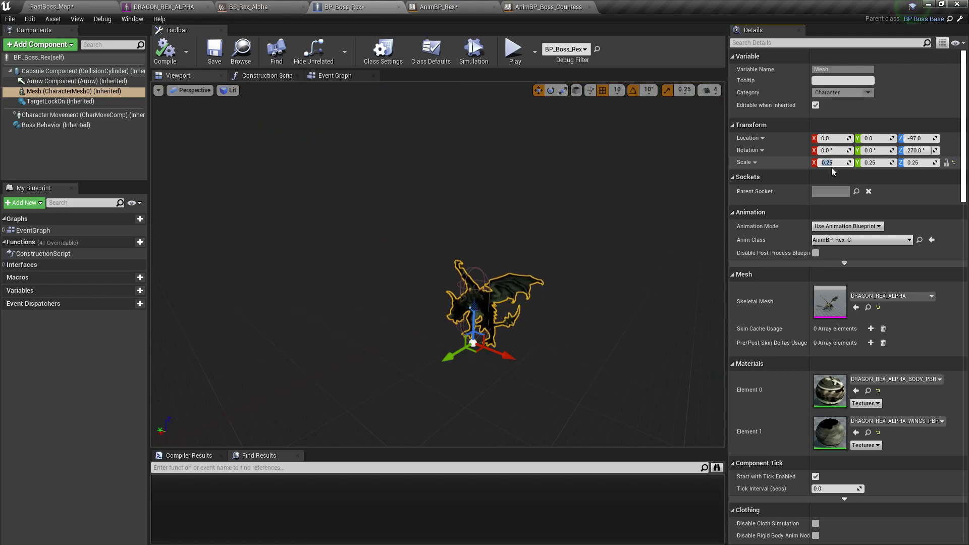
type("0.4")
key("Return")
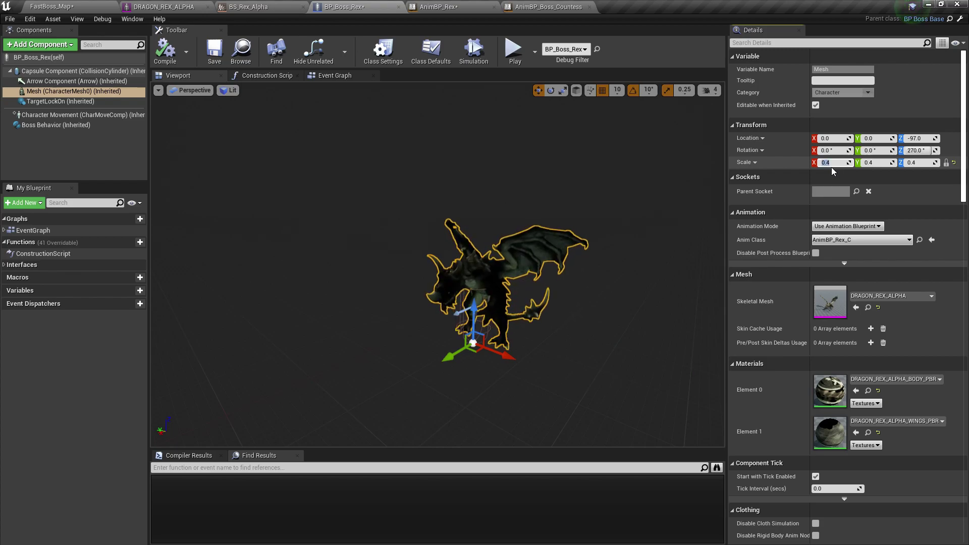
left_click(214, 50)
- Play FastBoss_Map, run the player up to the rescaled dragon boss to check its size, and stop the session
left_click(83, 5)
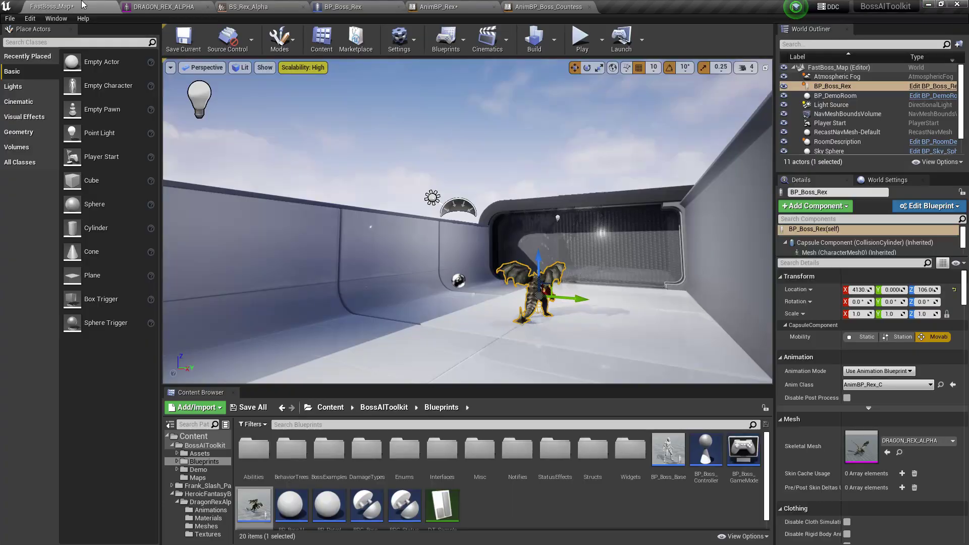
left_click(581, 39)
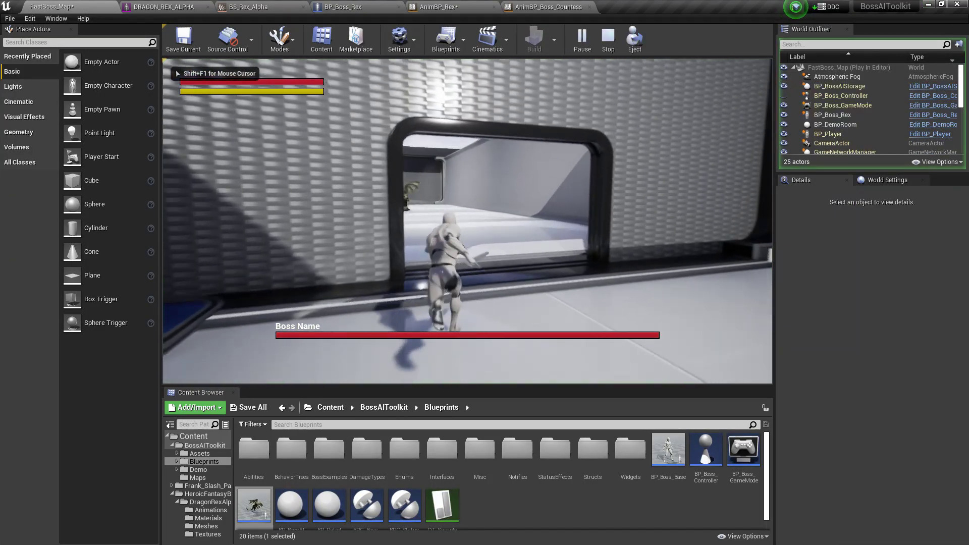
key("w")
key("w")
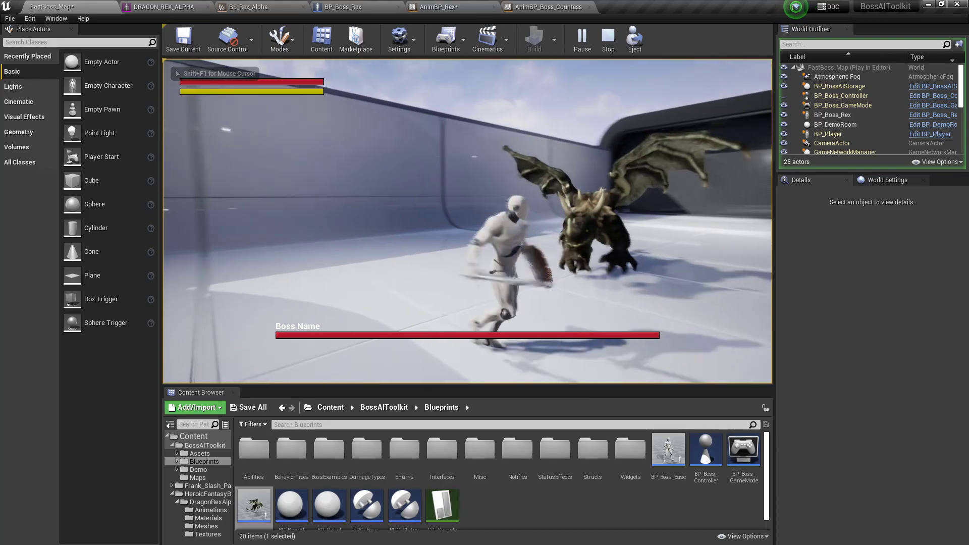
key("Escape")
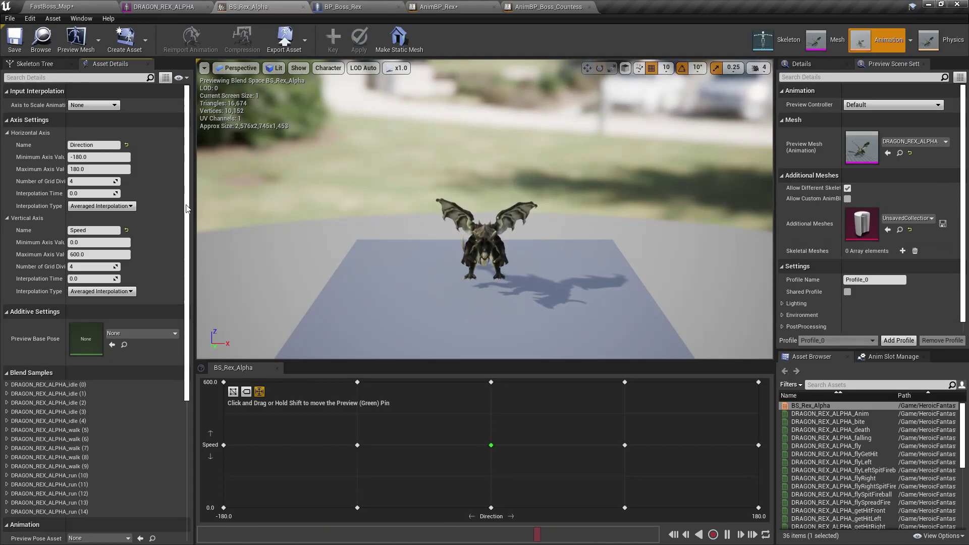
- Check the Target Weight Interpolation setting of BS_Rex_Alpha, and play FastBoss_Map again, moving the player near the boss to observe its animation blending
left_click_drag(187, 202, 191, 383)
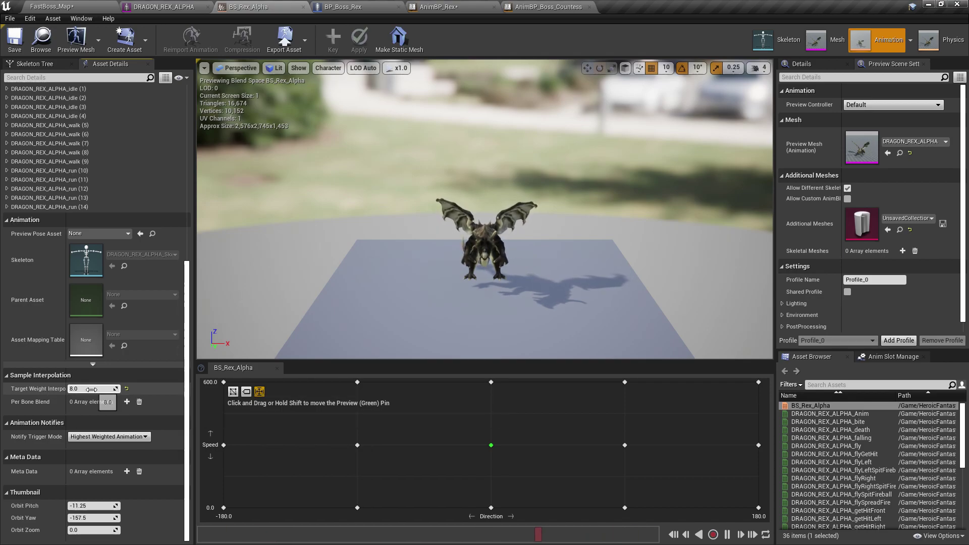
left_click(101, 6)
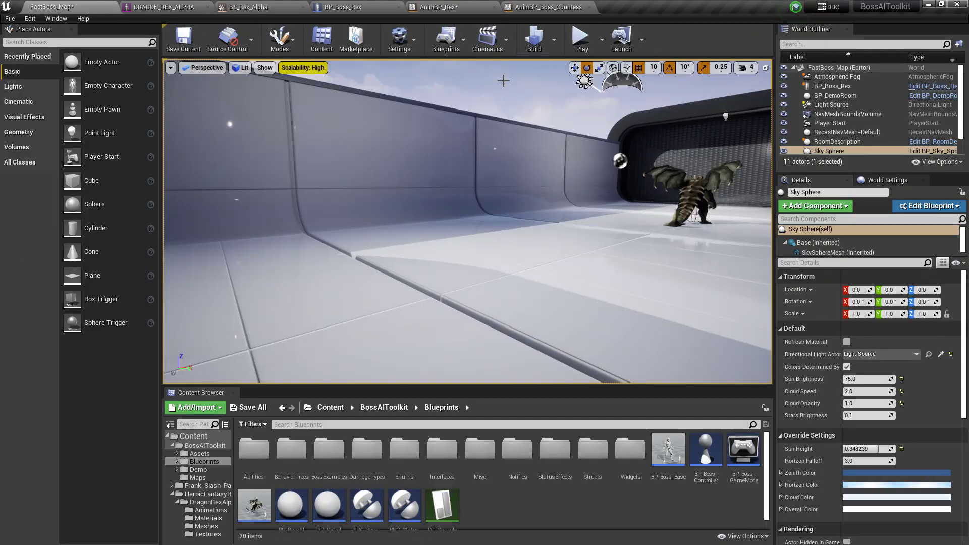
left_click(583, 40)
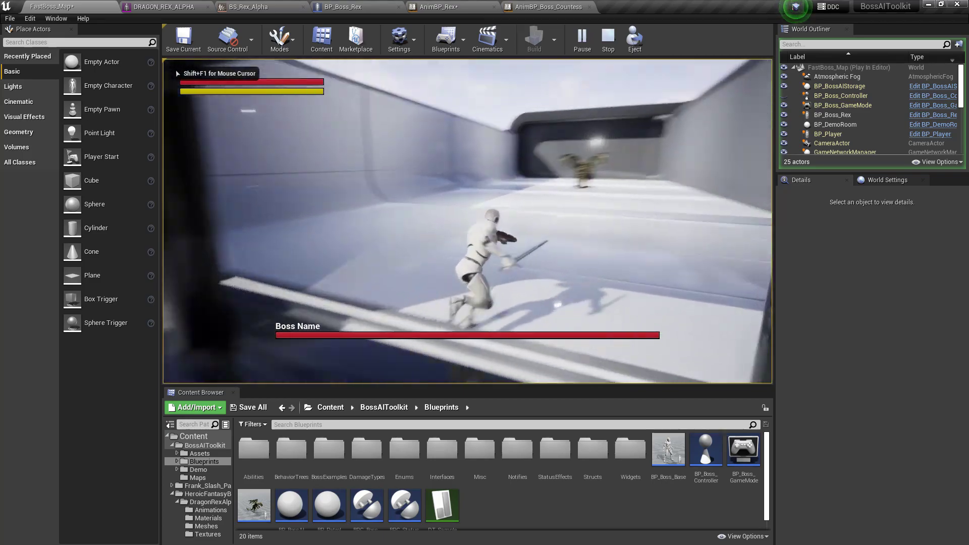
key("w")
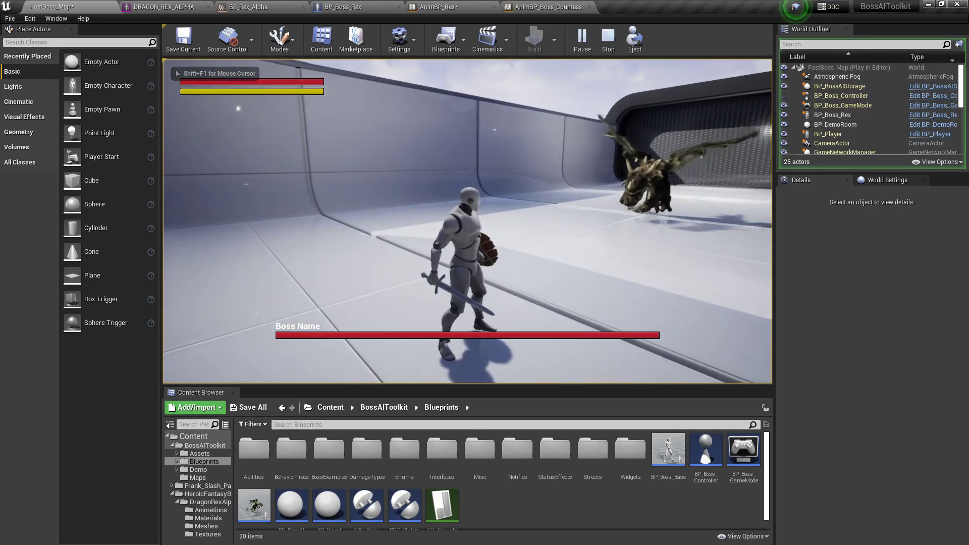
key("s")
key("w")
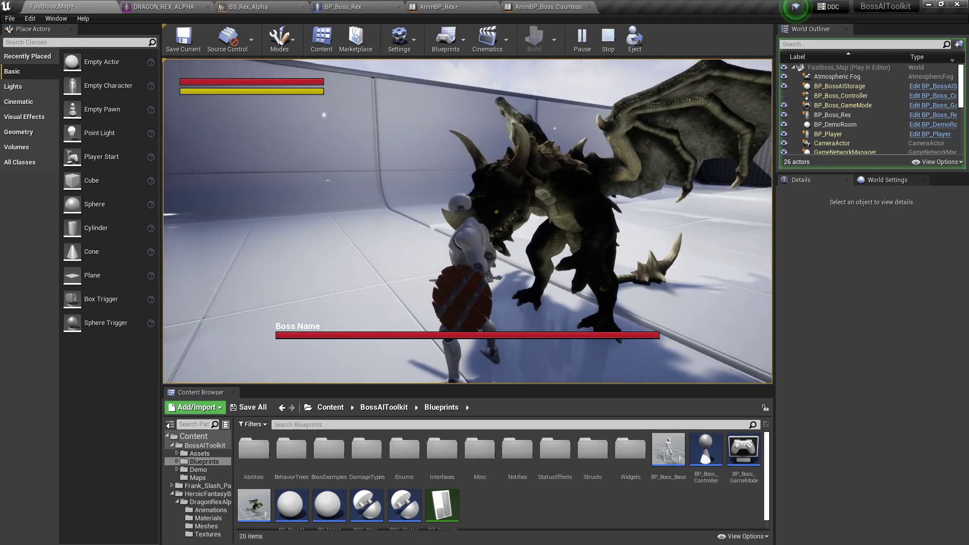
key("Escape")
right_click_drag(514, 239, 580, 257)
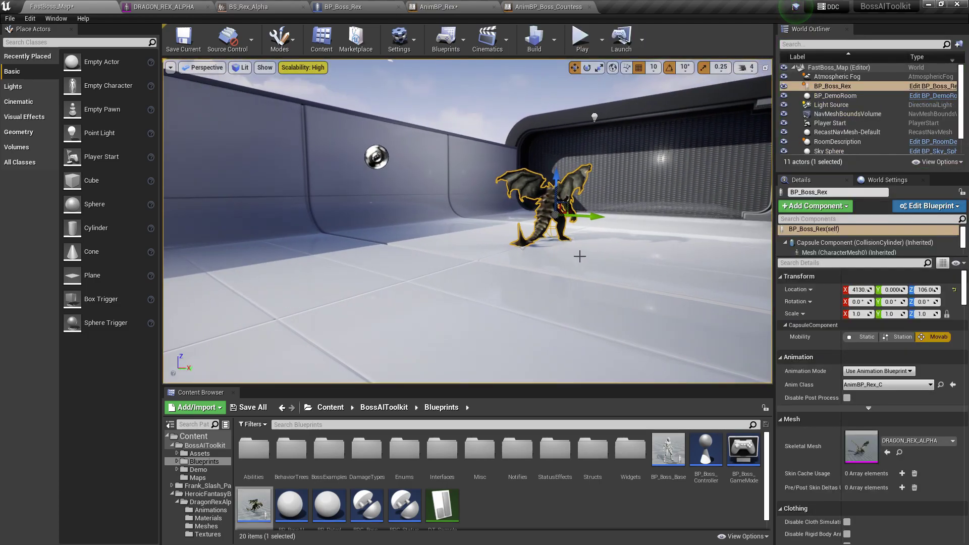
right_click_drag(567, 325, 615, 288)
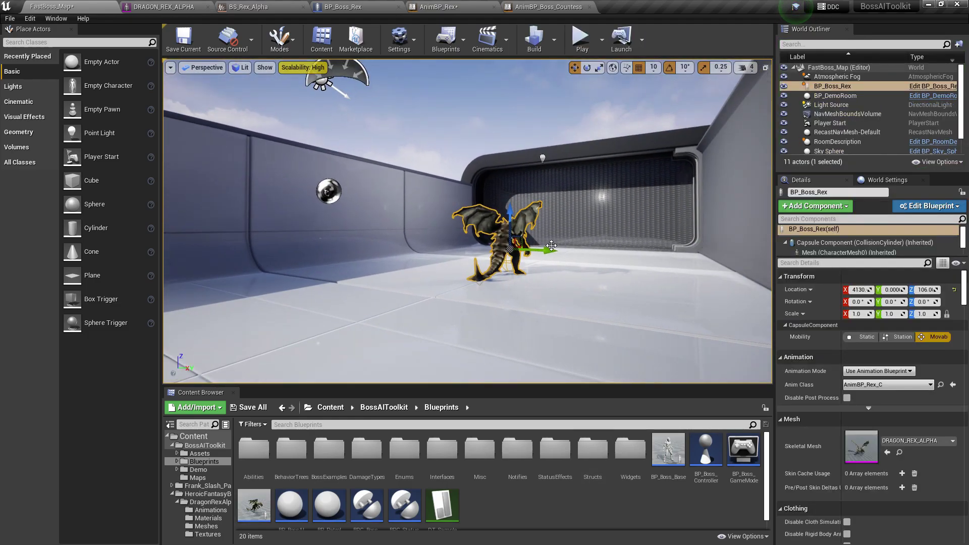
left_click(536, 252)
left_click(508, 238)
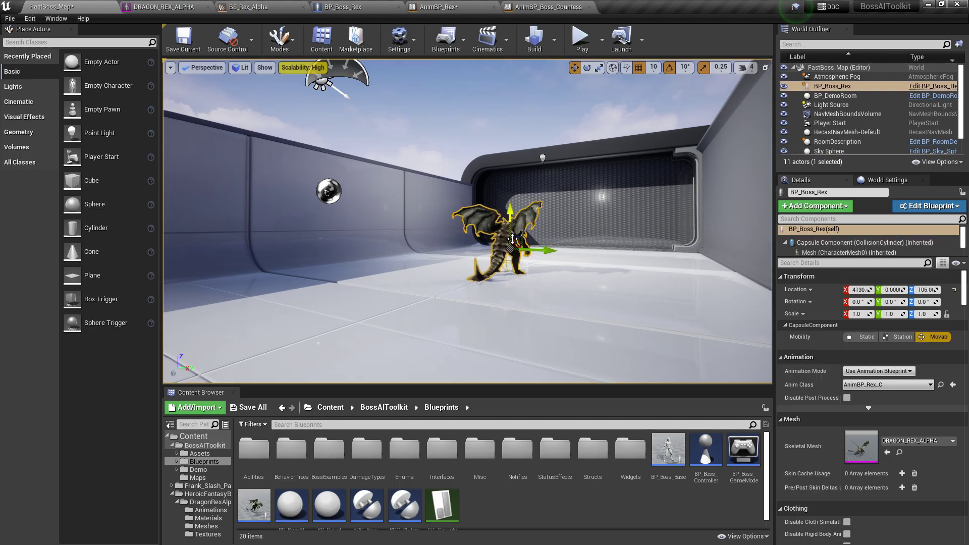